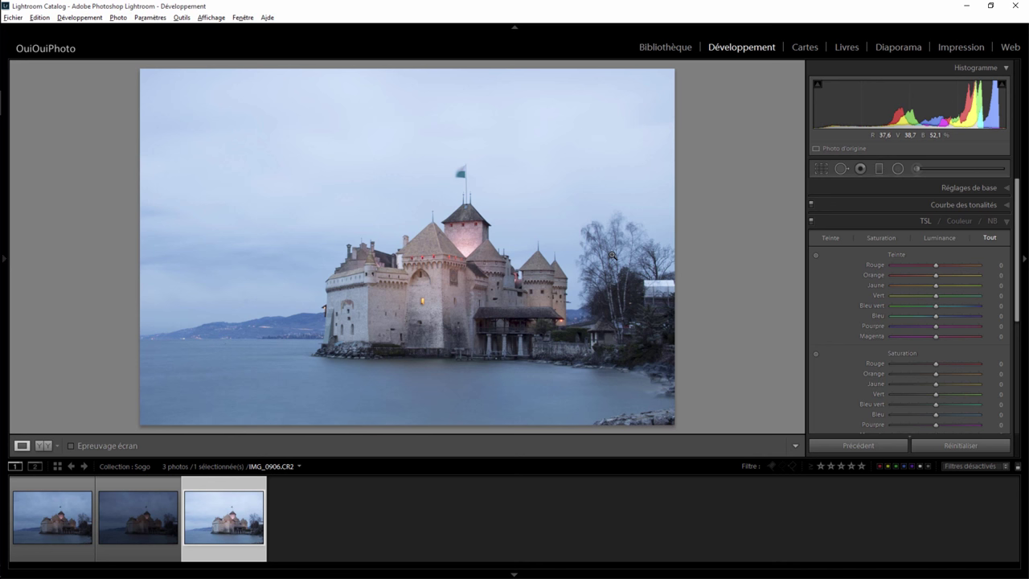
- Compare the three castle exposures in the filmstrip, ending on the darker IMG_0905
left_click(83, 488)
left_click(133, 489)
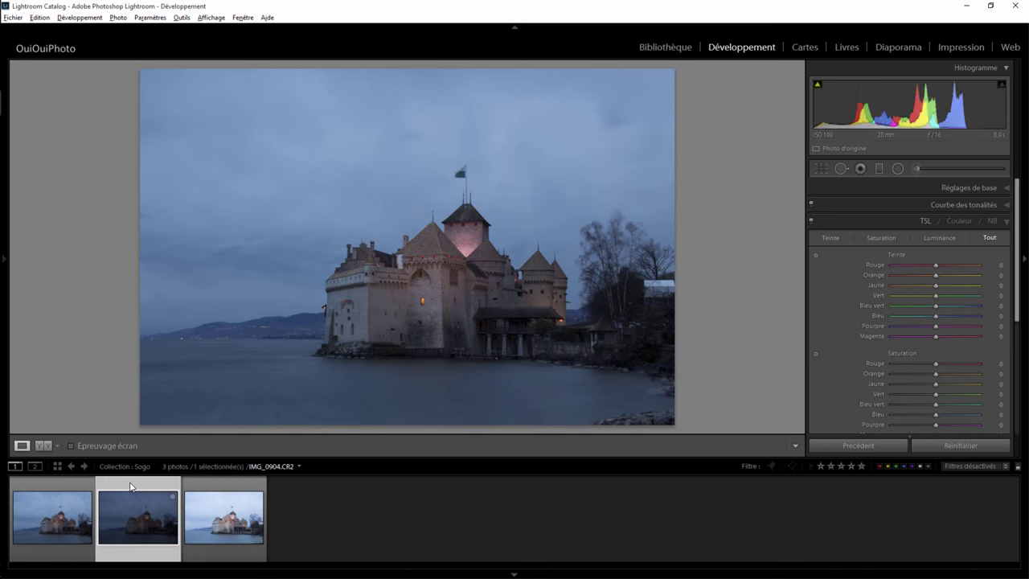
left_click(219, 481)
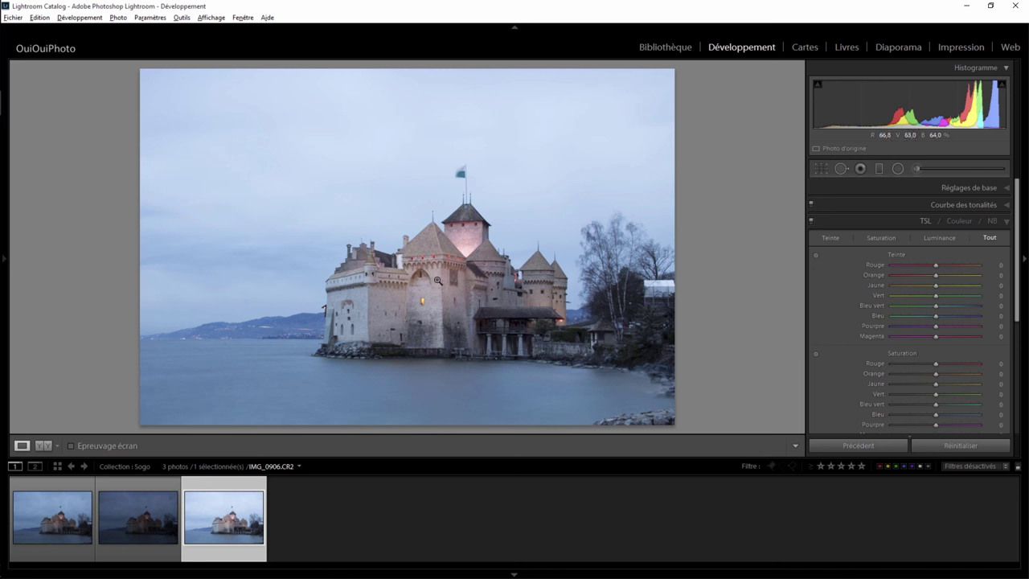
left_click(151, 516)
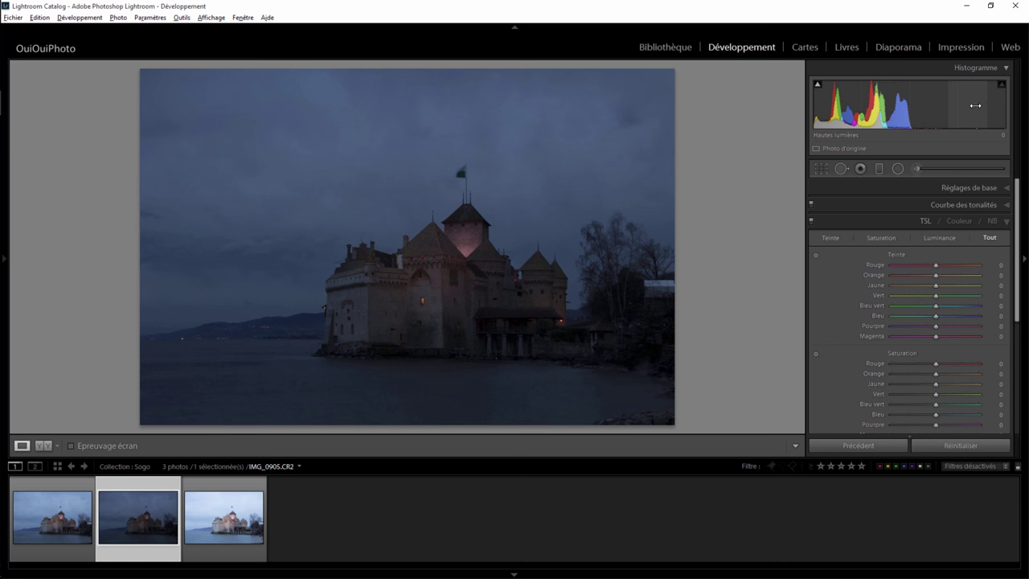
- View the first exposure, then select IMG_0906 and hide the filmstrip
left_click(52, 517)
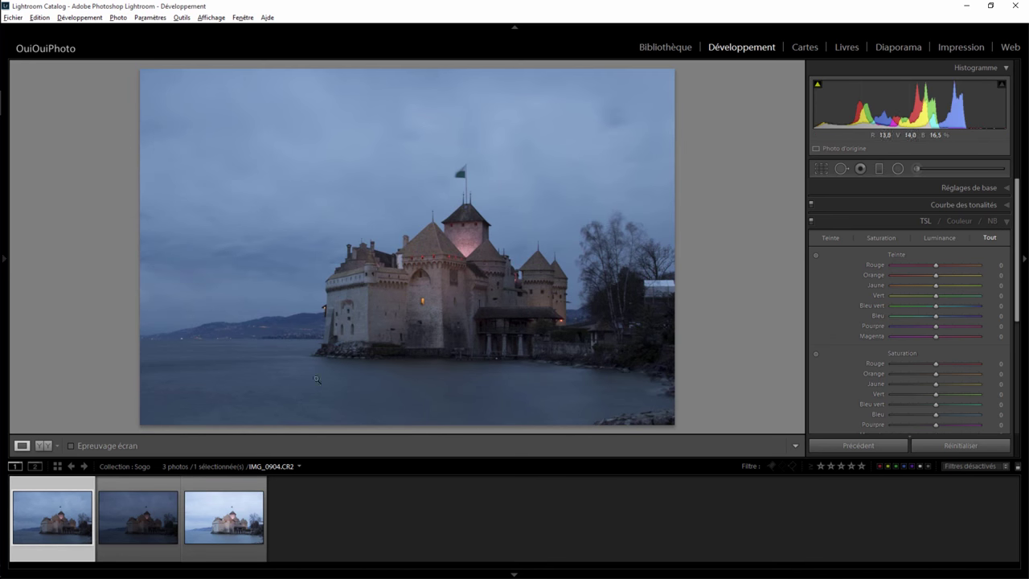
left_click(223, 526)
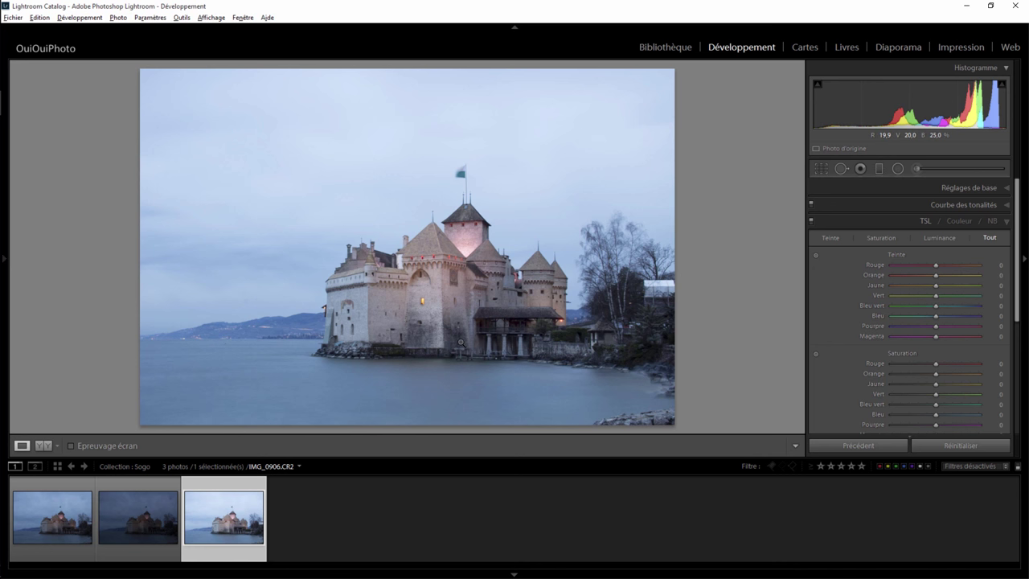
left_click(515, 574)
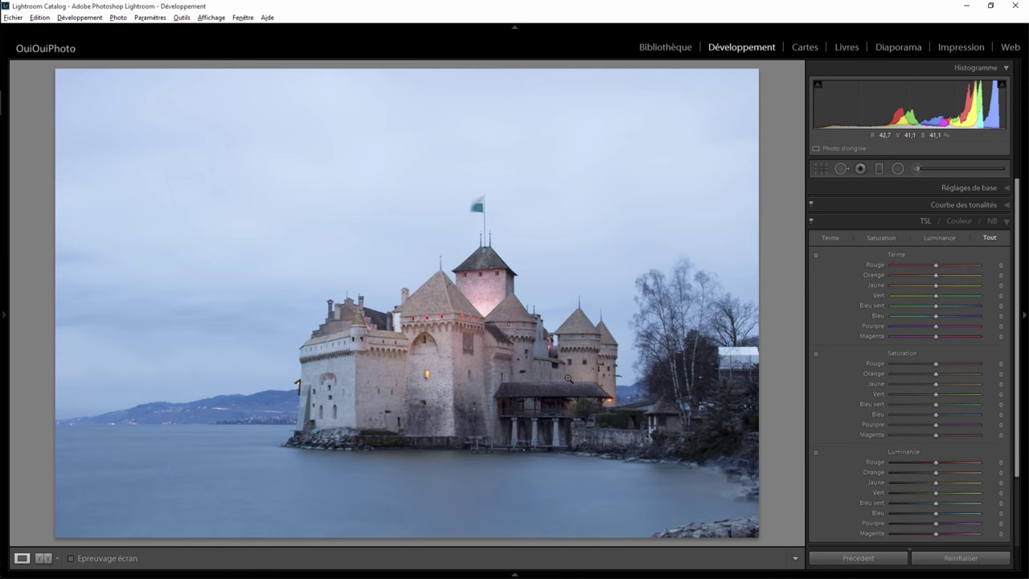
- Crop slightly tighter at original proportions, reframing so the castle sits higher
left_click(822, 170)
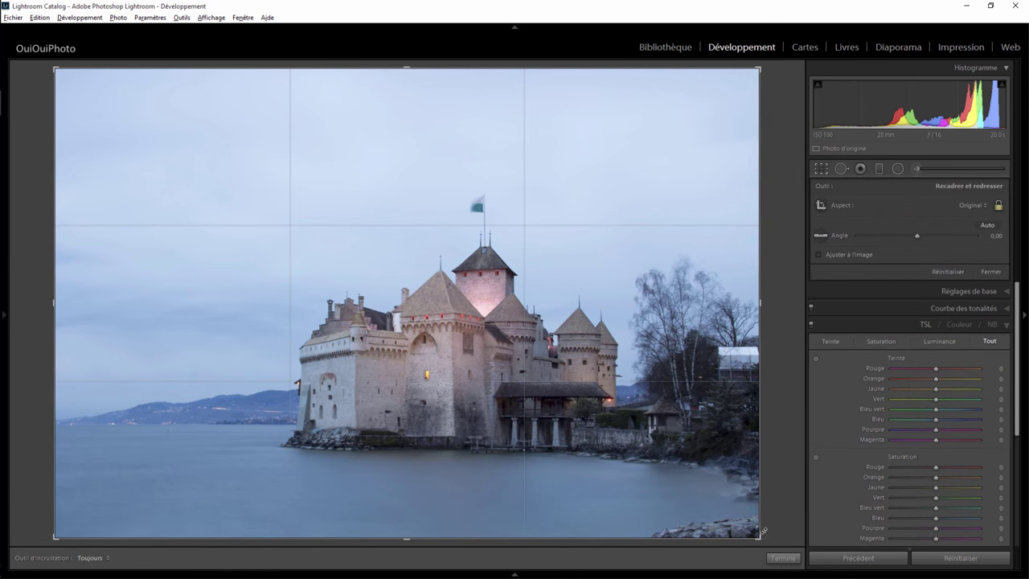
left_click_drag(756, 534, 748, 527)
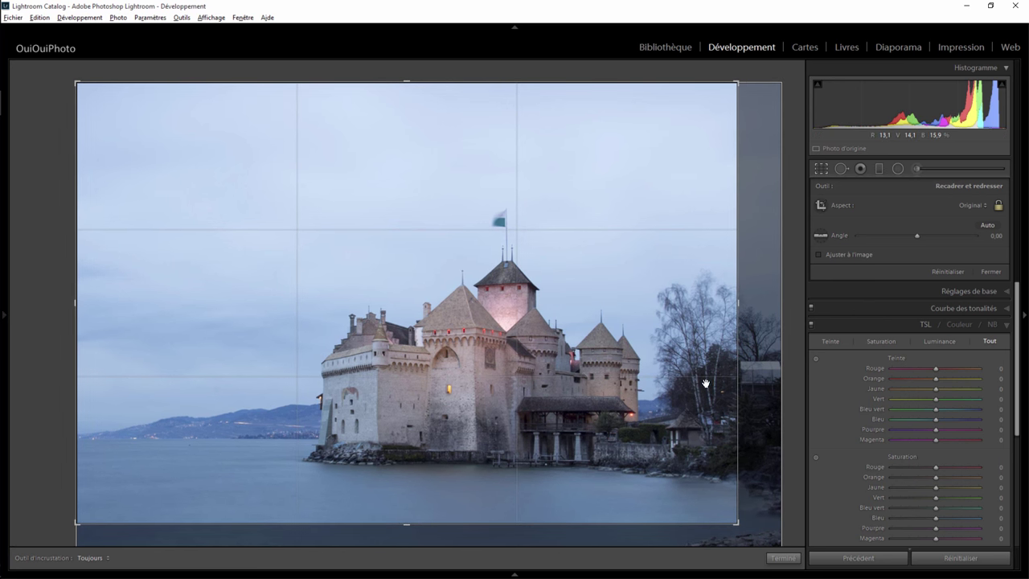
left_click_drag(705, 385, 703, 374)
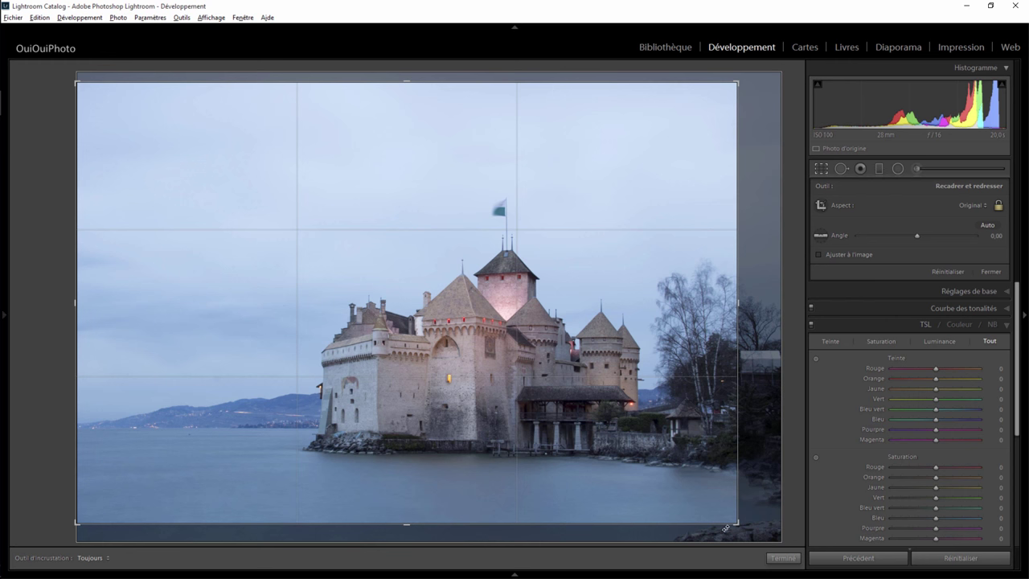
left_click(782, 557)
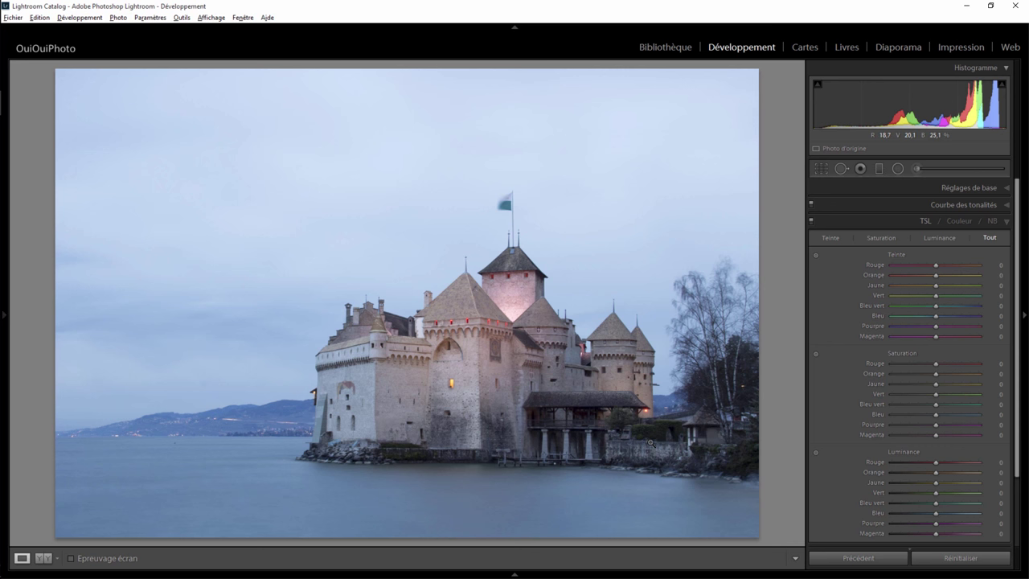
- In Basic adjustments, set Exposure −0.99, Temperature 8329 and Clarity +29
left_click(1001, 193)
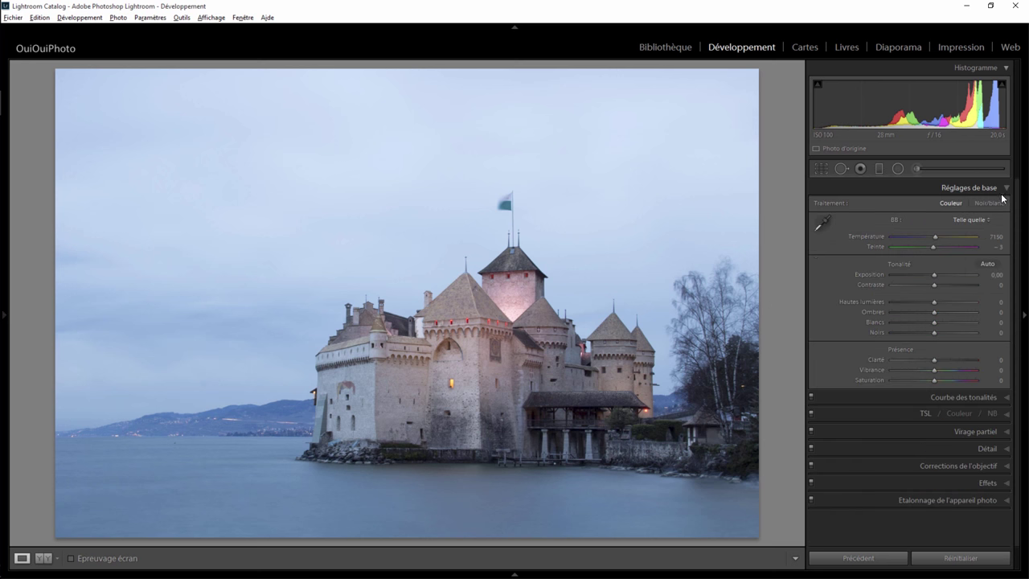
left_click_drag(934, 274, 925, 271)
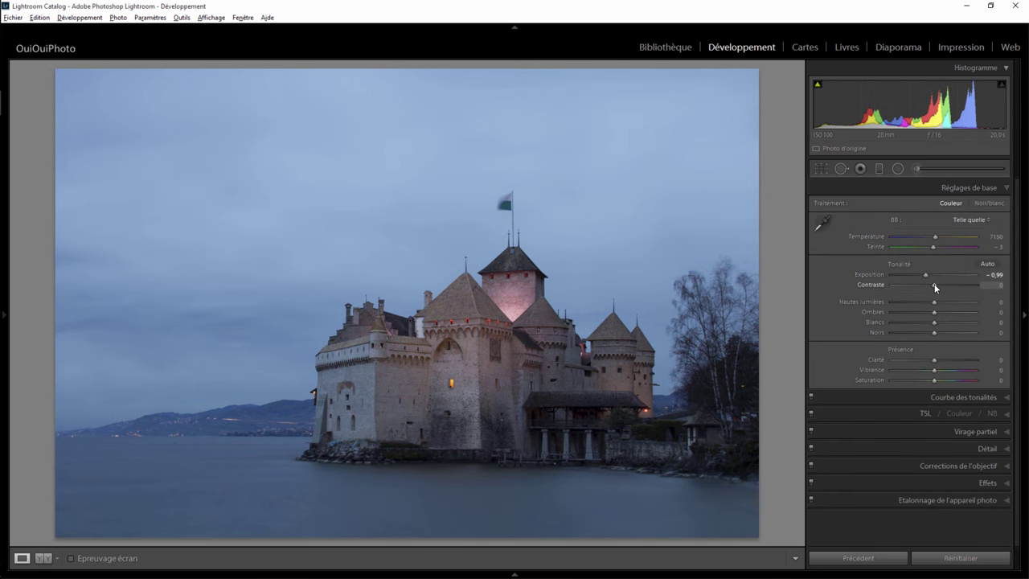
left_click_drag(935, 237, 946, 237)
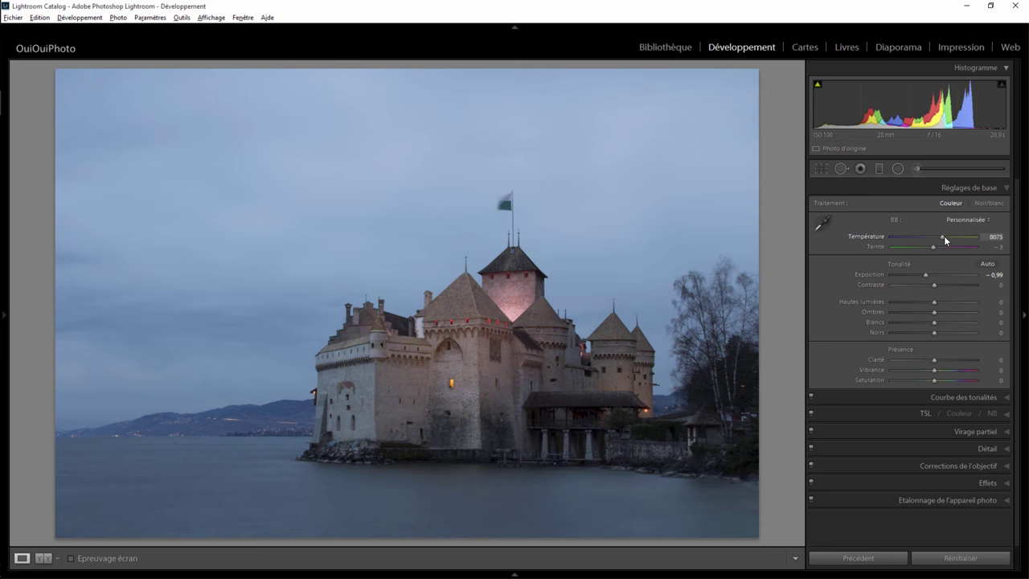
left_click_drag(945, 239, 943, 238)
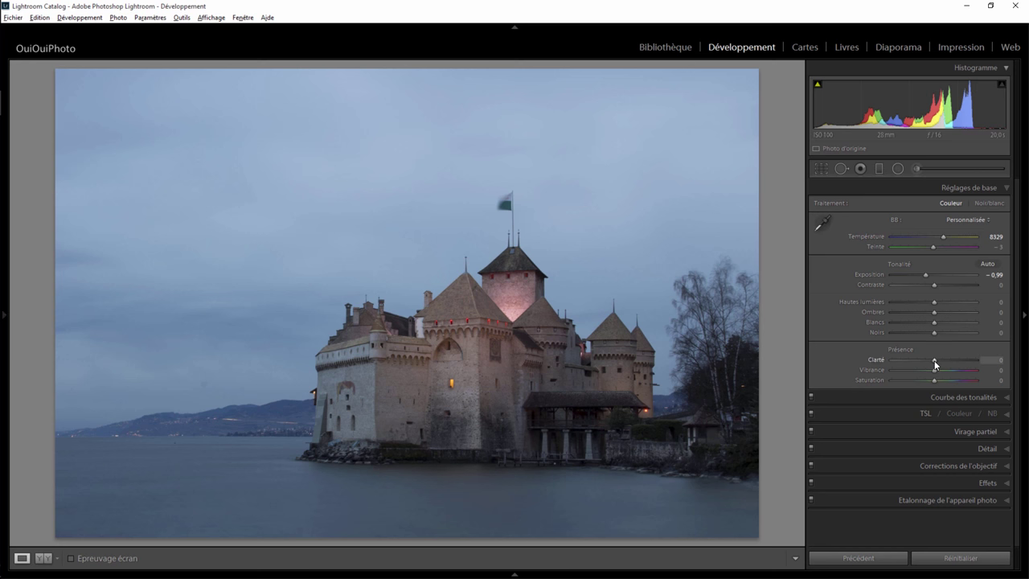
left_click_drag(934, 360, 946, 361)
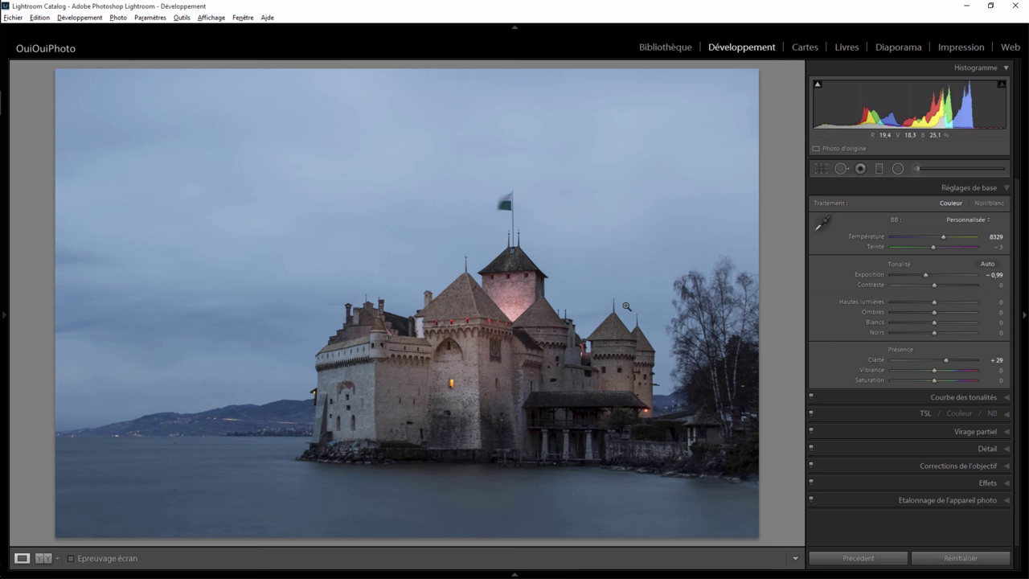
- Straighten the photo with a −0.20° crop angle and apply it
left_click(821, 168)
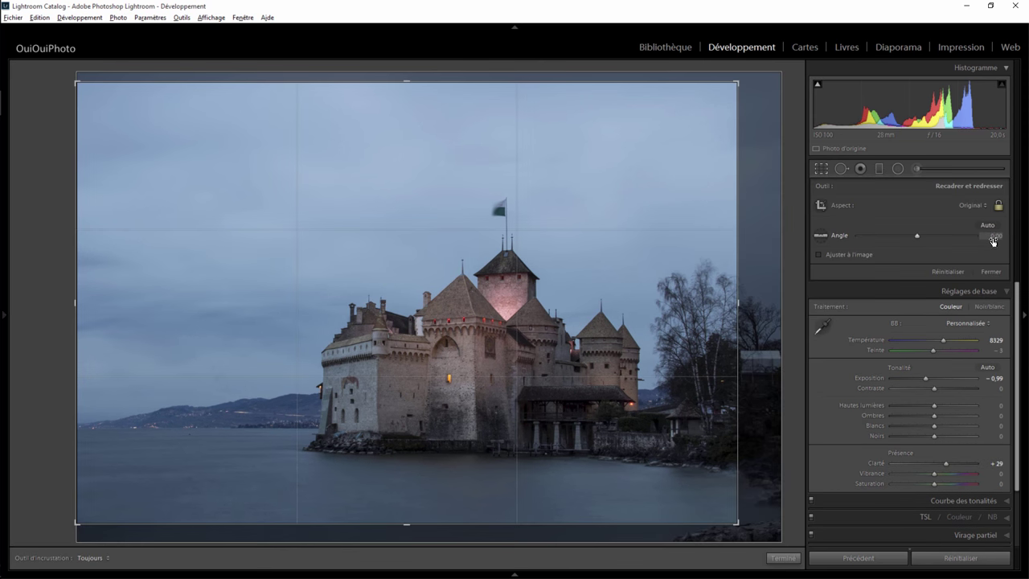
left_click_drag(992, 238, 988, 240)
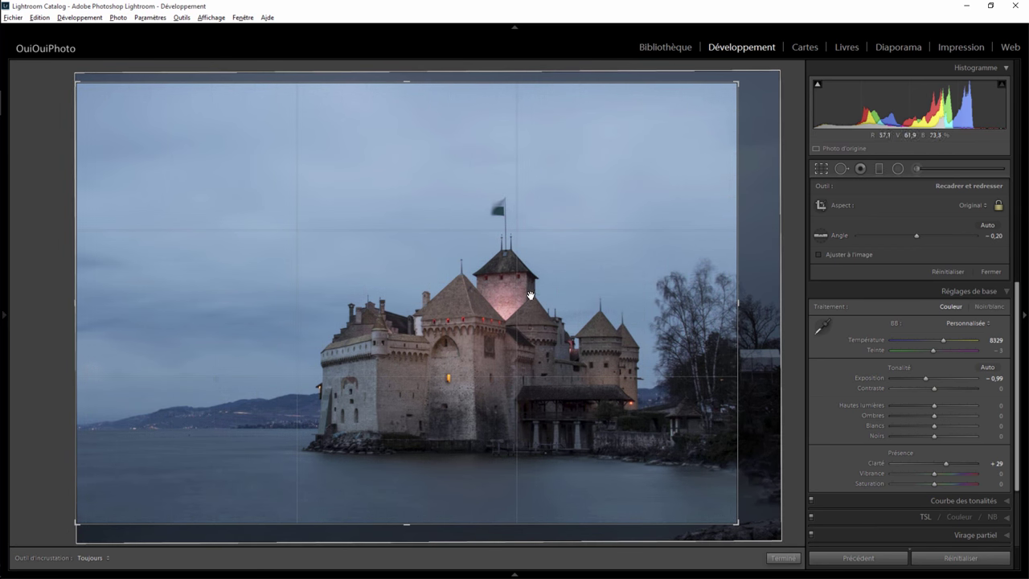
left_click(782, 557)
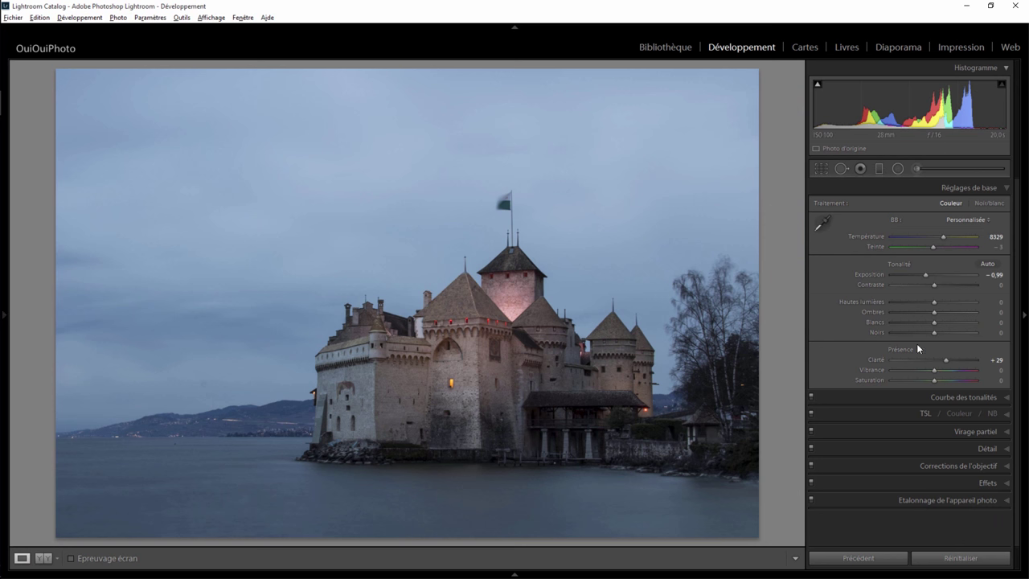
- Set the Whites slider to +25 in the Basic panel
left_click_drag(935, 322, 947, 322)
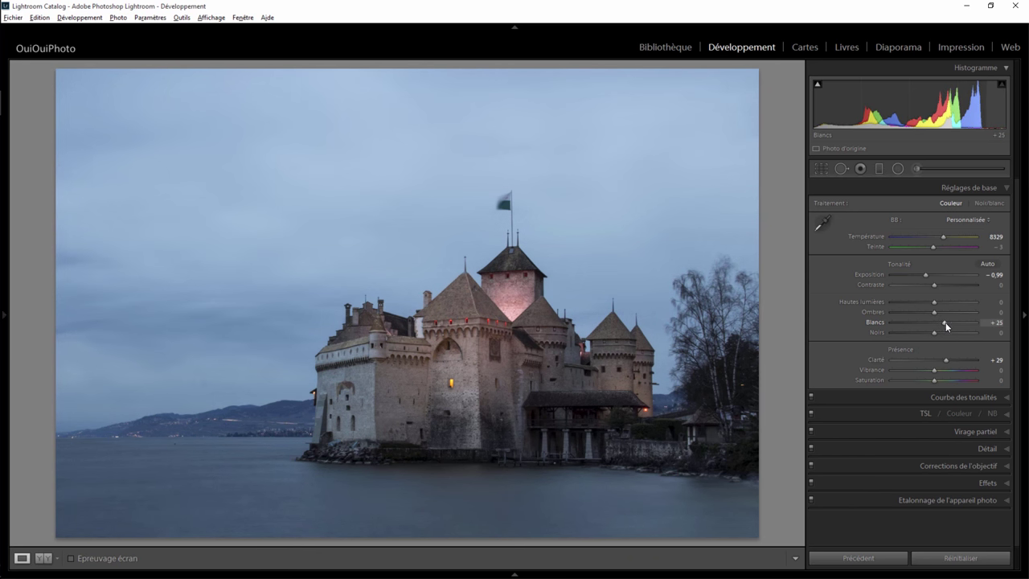
left_click_drag(945, 322, 944, 322)
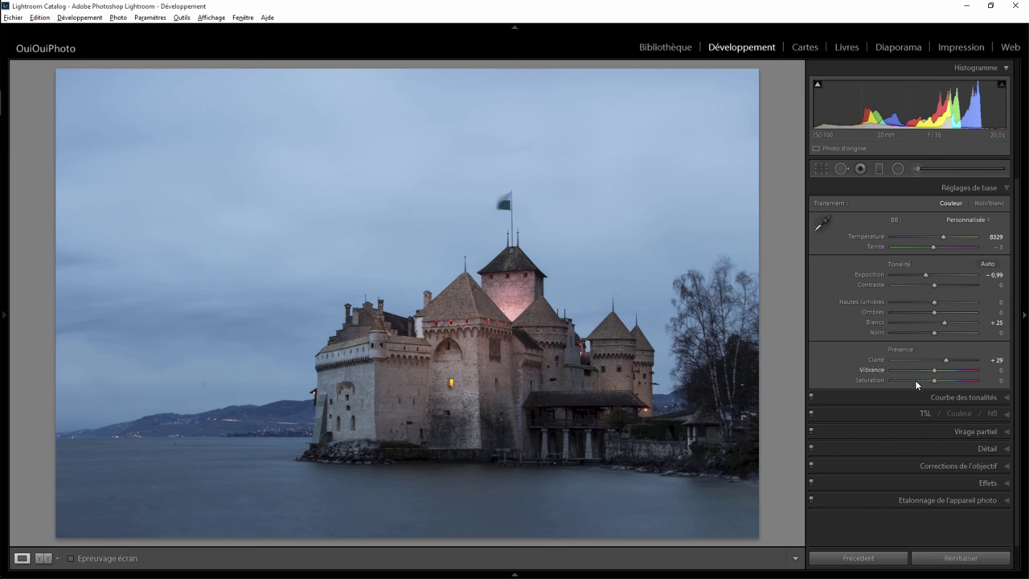
- Desaturate the blue tones of sky and water to −25 in HSL
left_click(1007, 416)
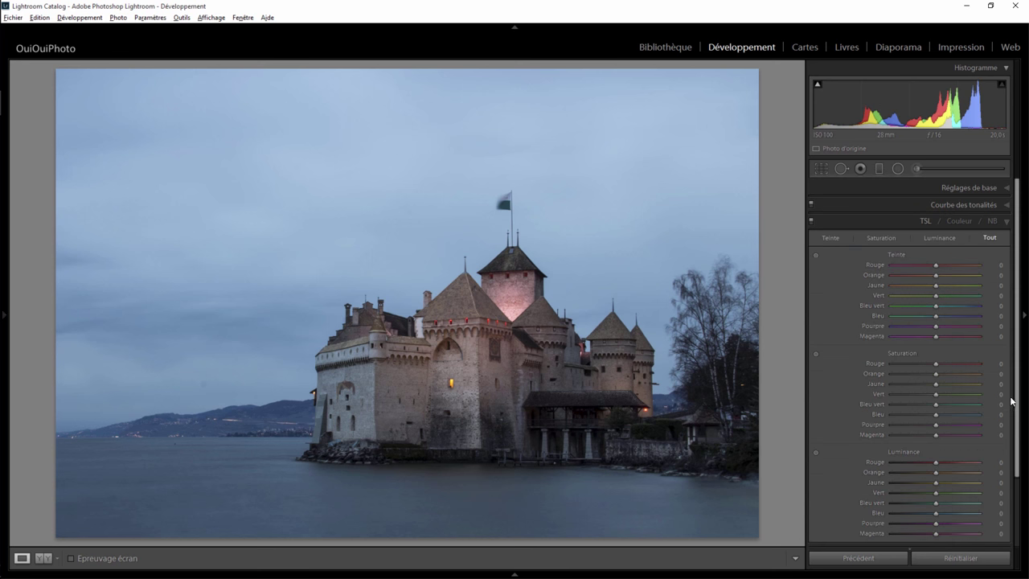
scroll(1014, 386, "down", 3)
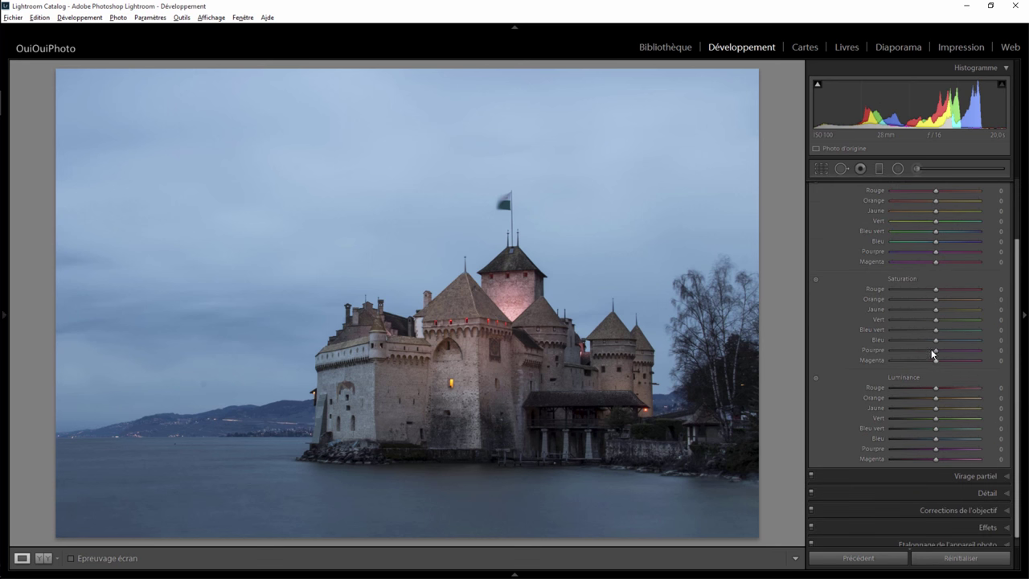
mouse_move(936, 343)
left_mouse_down()
mouse_move(906, 346)
mouse_move(925, 341)
left_mouse_up()
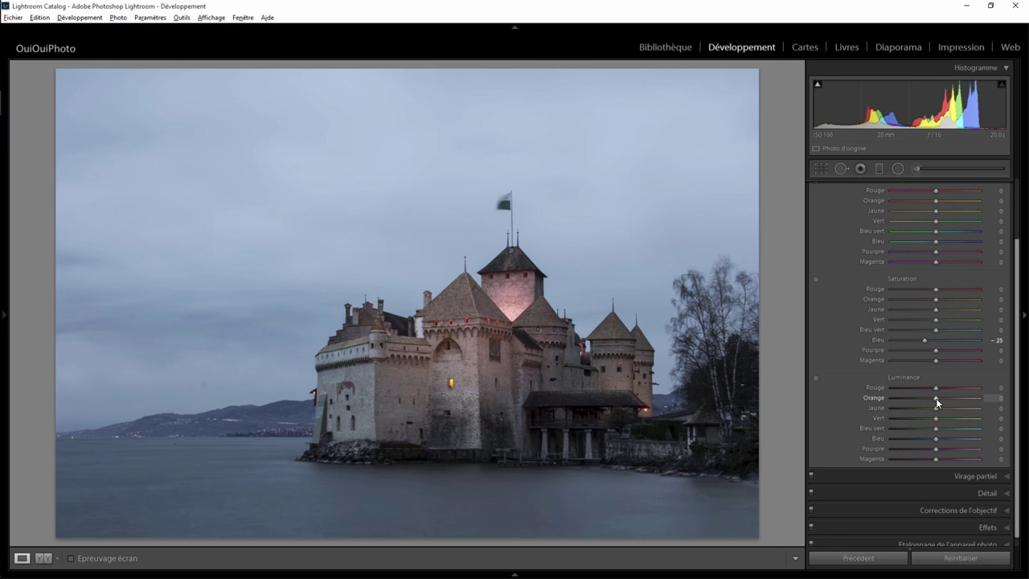
- Inspect the castle roof up close, then raise orange luminance to +82 and yellow to +72
left_click(462, 299)
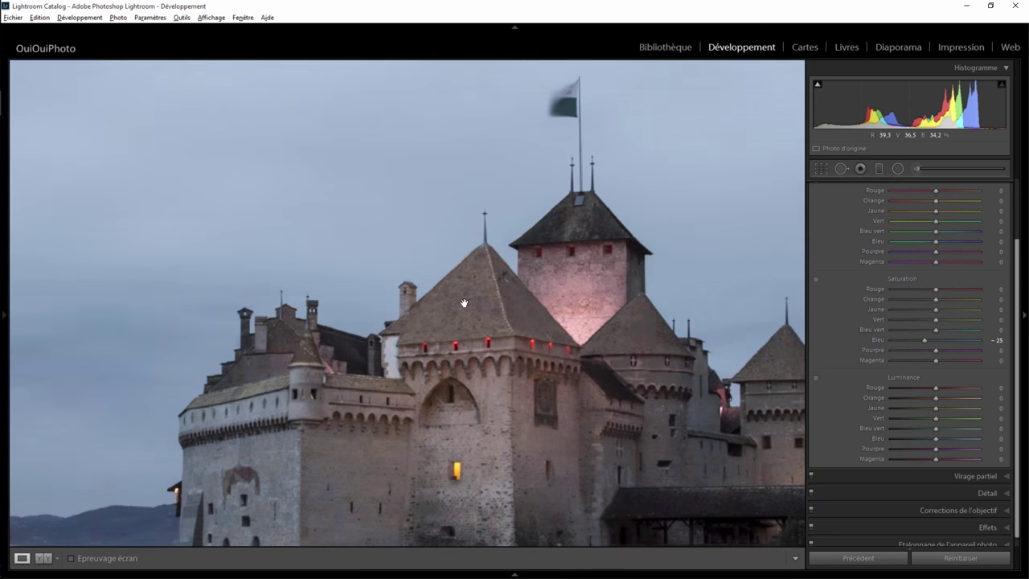
left_click_drag(540, 318, 512, 289)
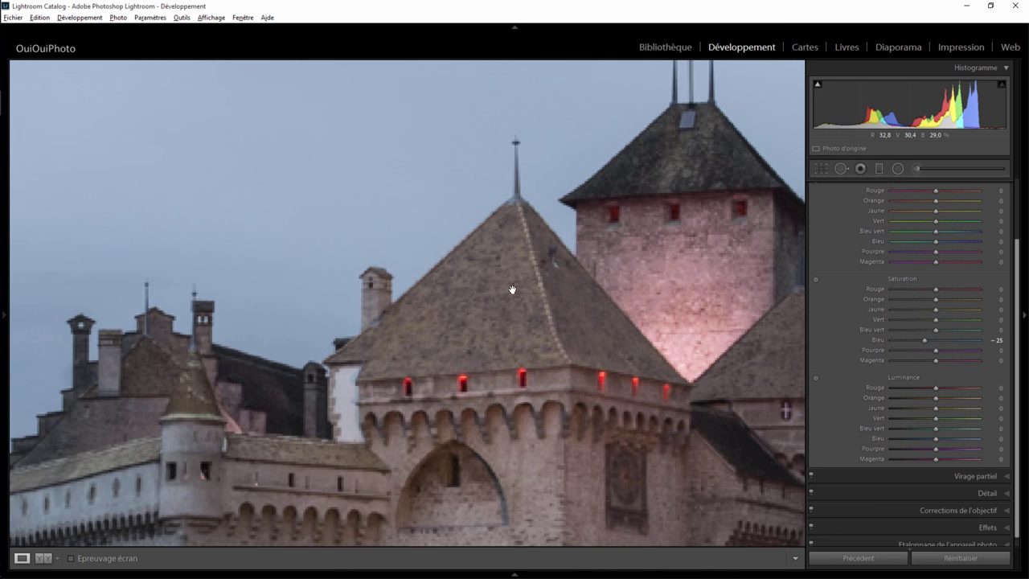
left_click(490, 322)
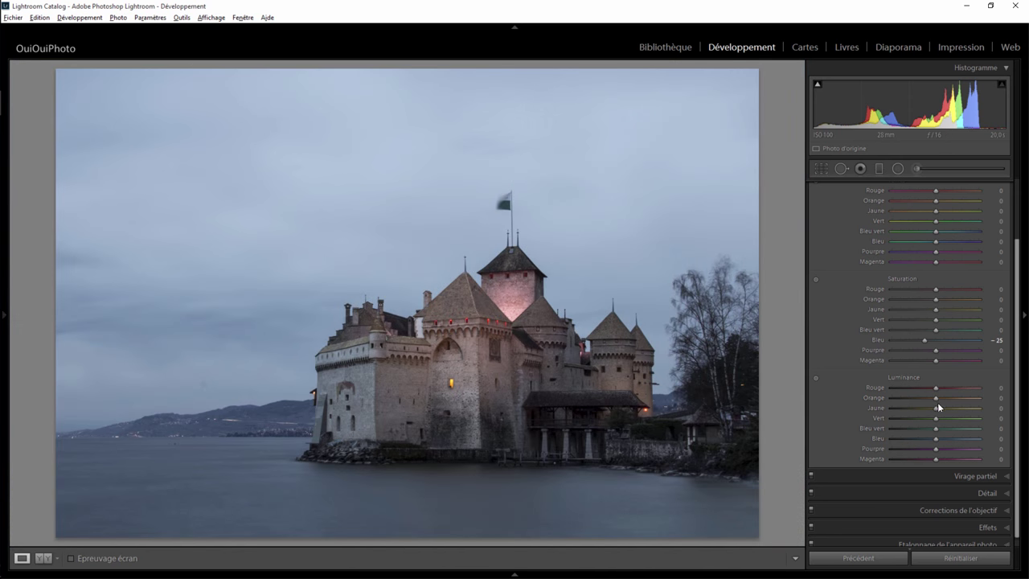
left_click_drag(940, 396, 973, 396)
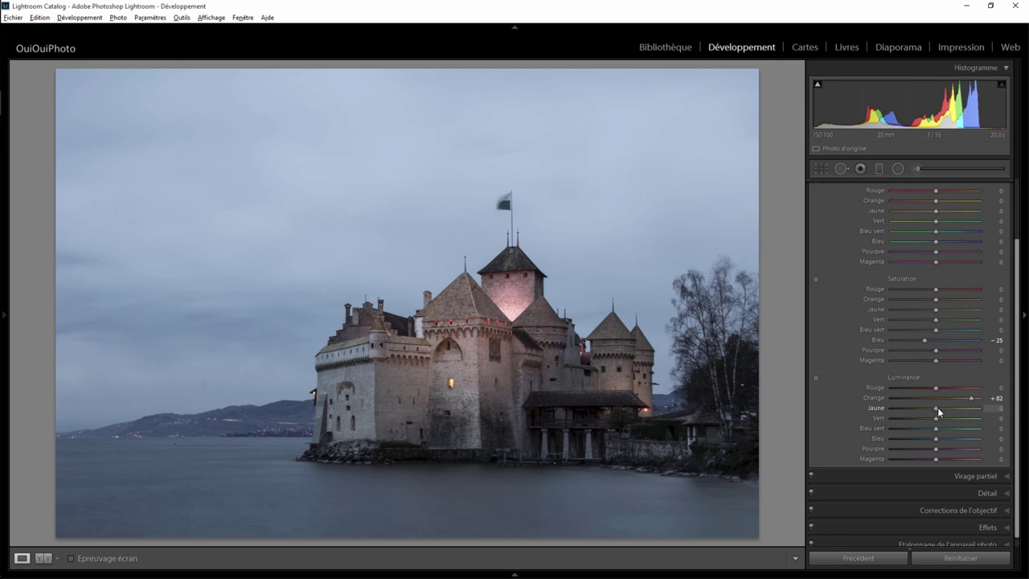
mouse_move(962, 409)
left_mouse_down()
mouse_move(989, 409)
mouse_move(964, 408)
left_mouse_up()
- Add a radial filter over the castle's lower-right base with feather 34 and shadows +43
left_click(904, 170)
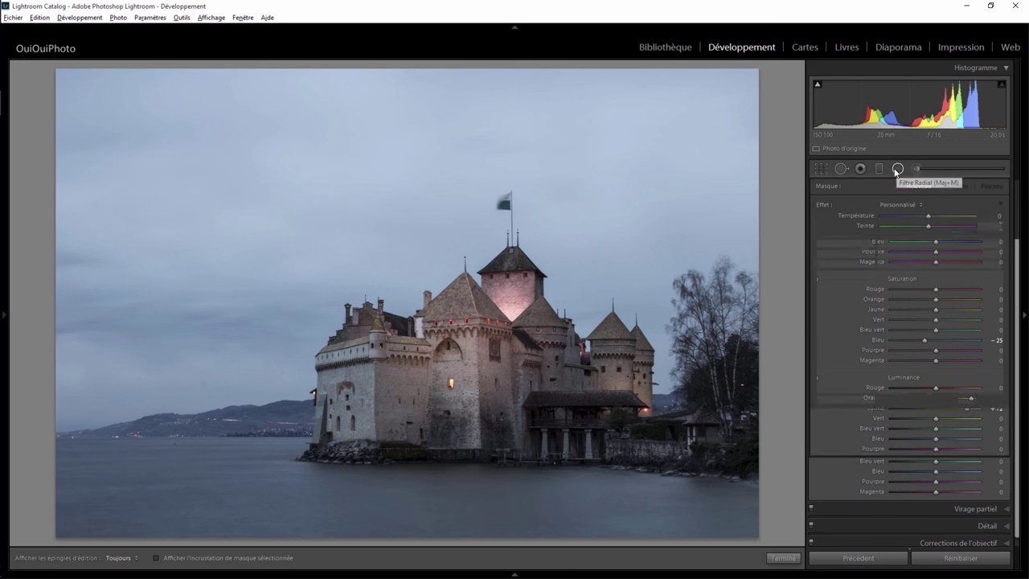
left_click_drag(570, 418, 700, 483)
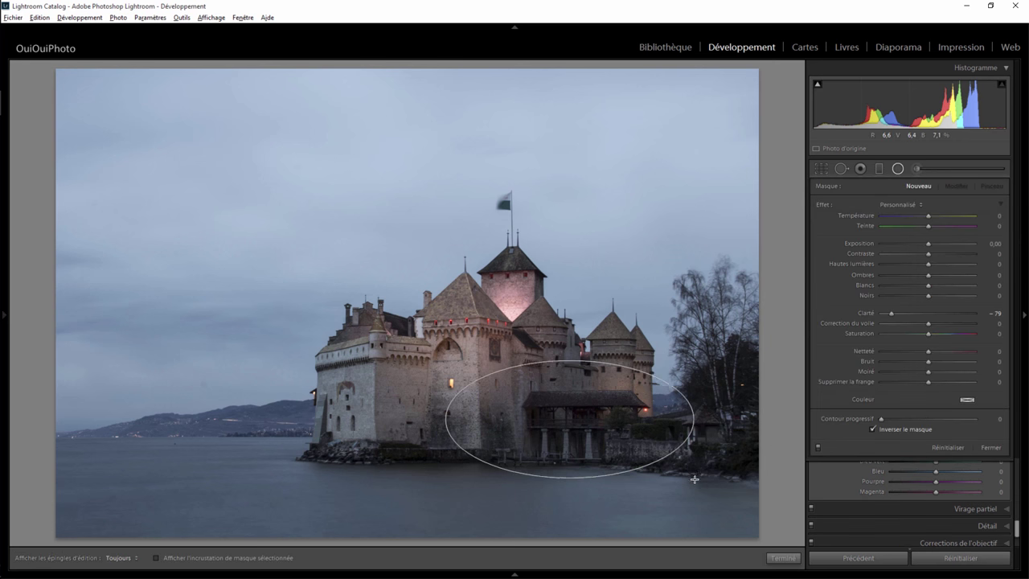
double_click(826, 206)
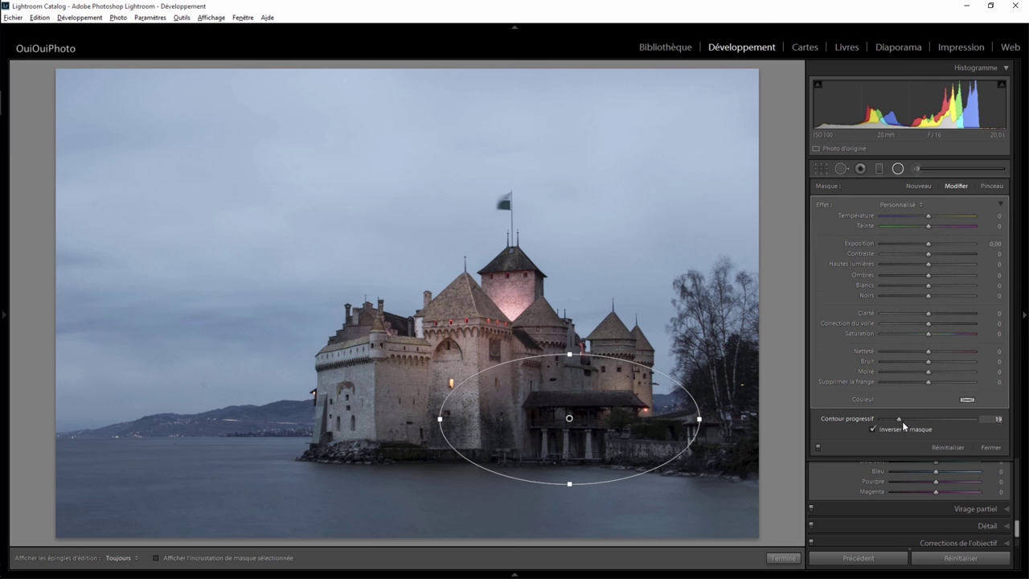
left_click_drag(912, 426, 914, 423)
left_click_drag(928, 275, 949, 275)
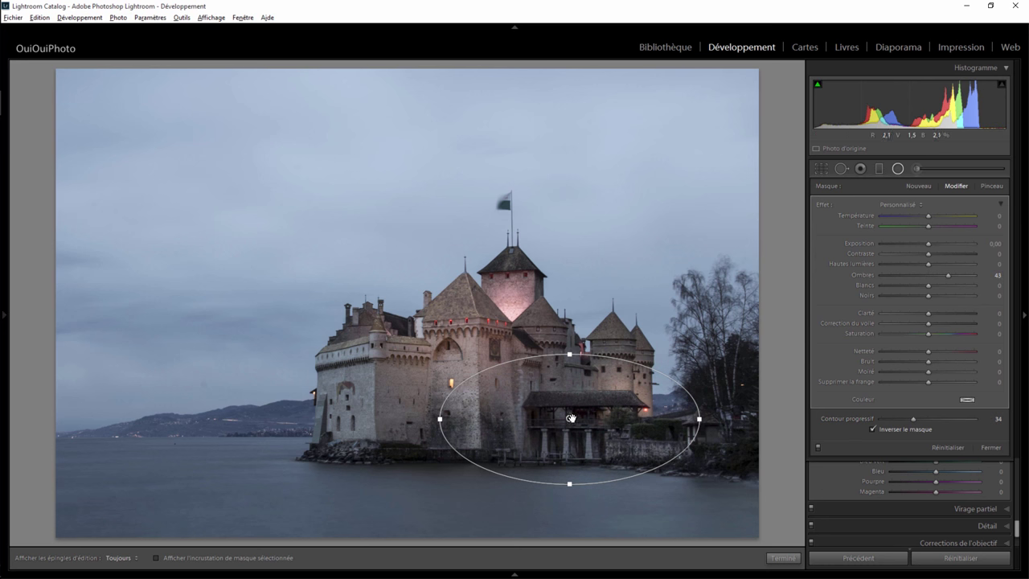
left_click_drag(579, 419, 593, 417)
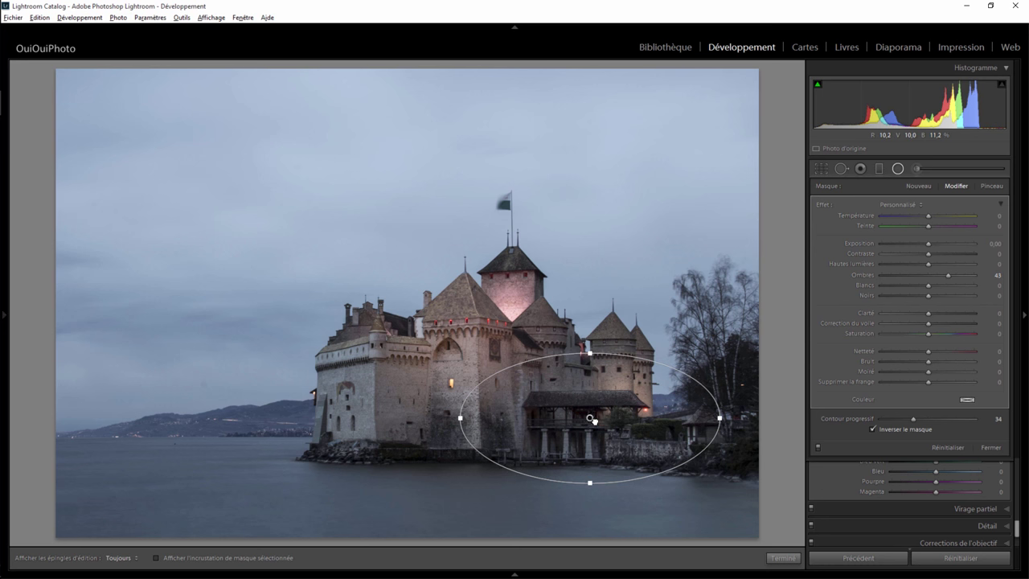
left_click_drag(592, 419, 604, 422)
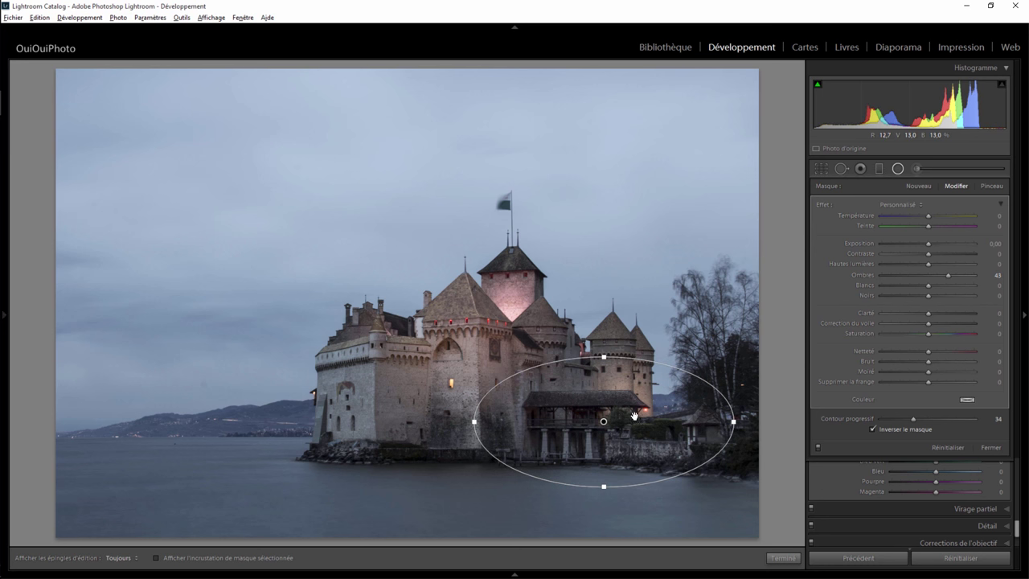
left_click(782, 557)
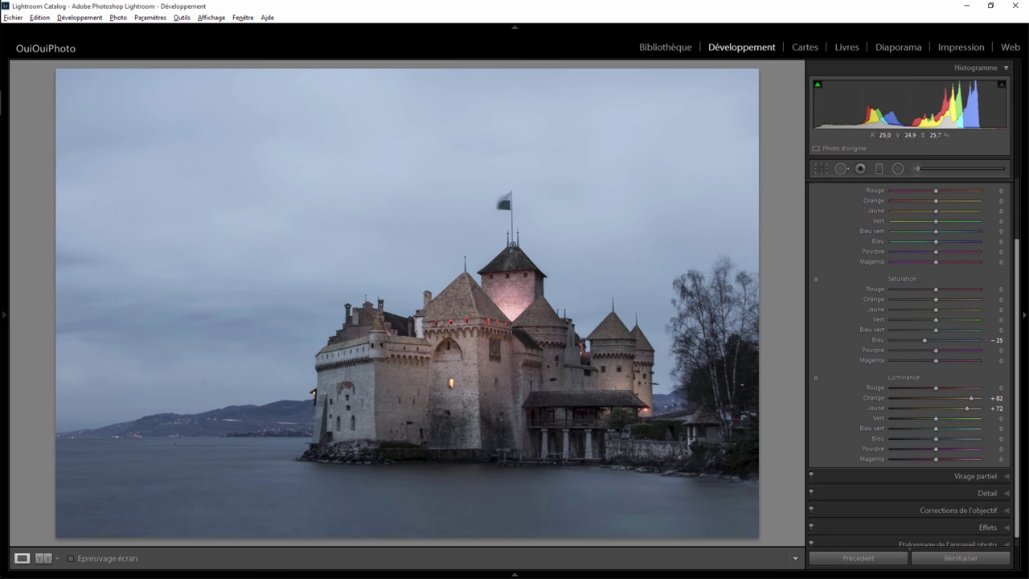
- Add a second radial filter around the pink tower with clarity set to −62
left_click(899, 169)
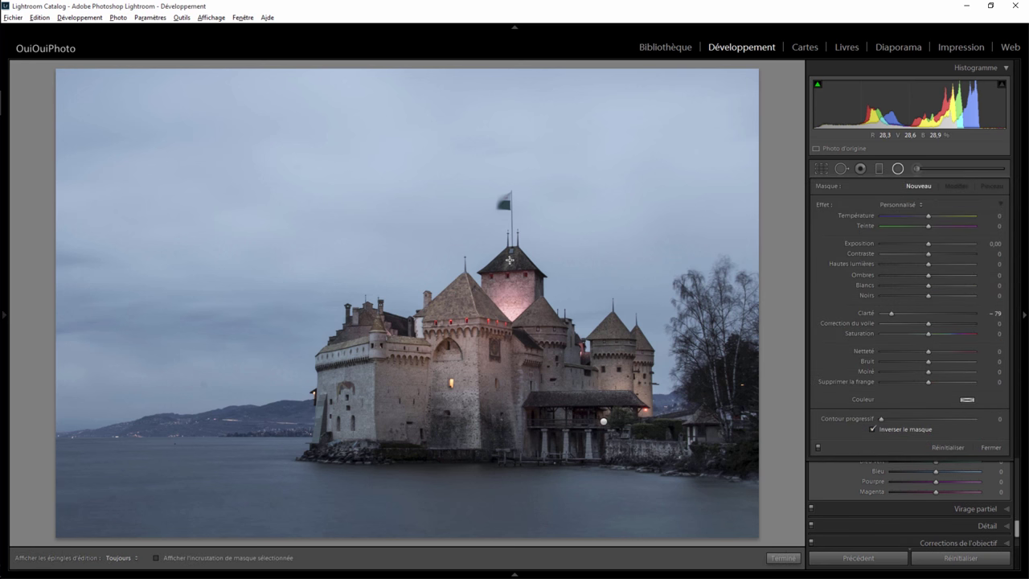
left_click_drag(509, 259, 572, 293)
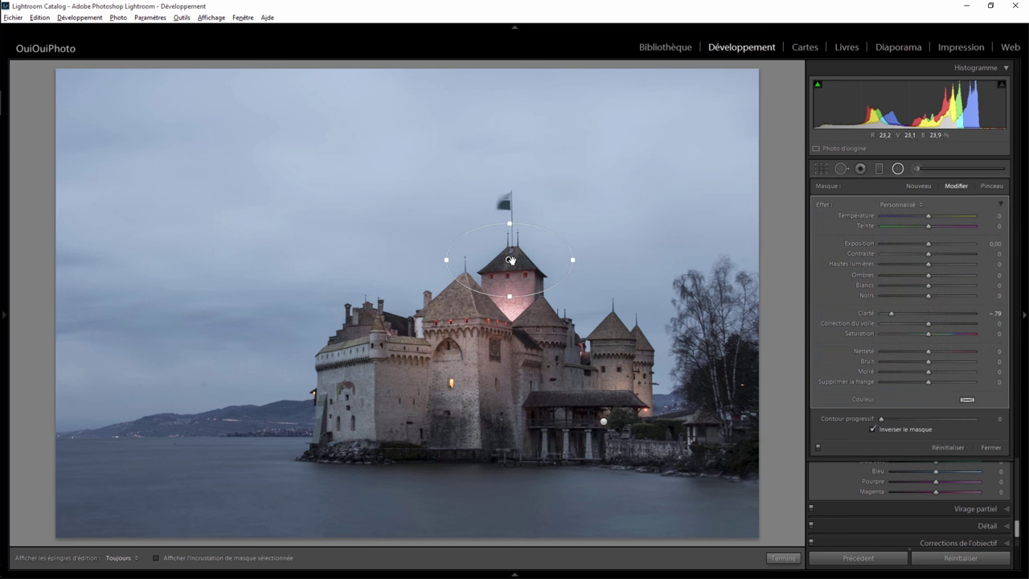
left_click_drag(512, 259, 516, 262)
double_click(891, 313)
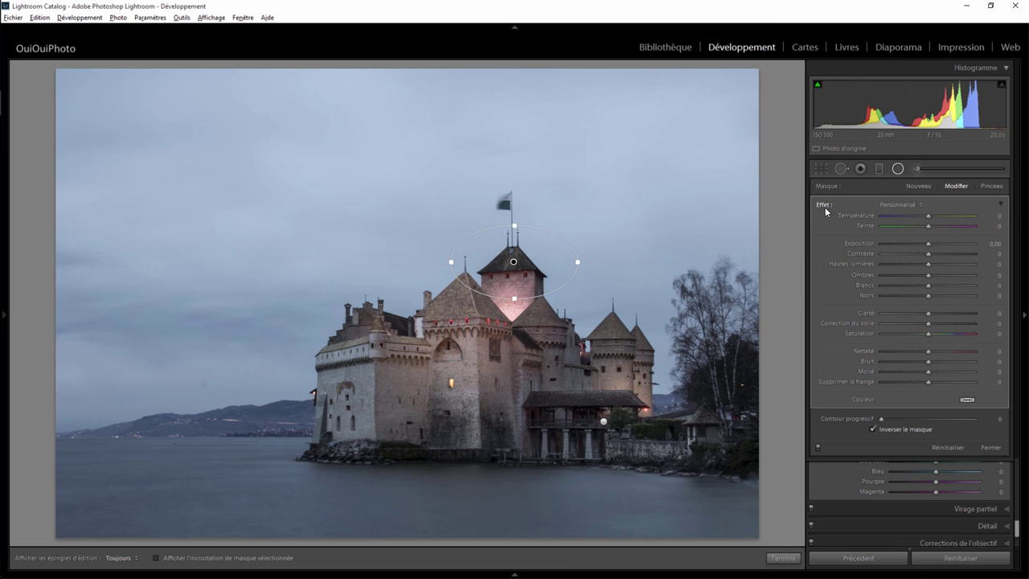
left_click_drag(928, 312, 979, 313)
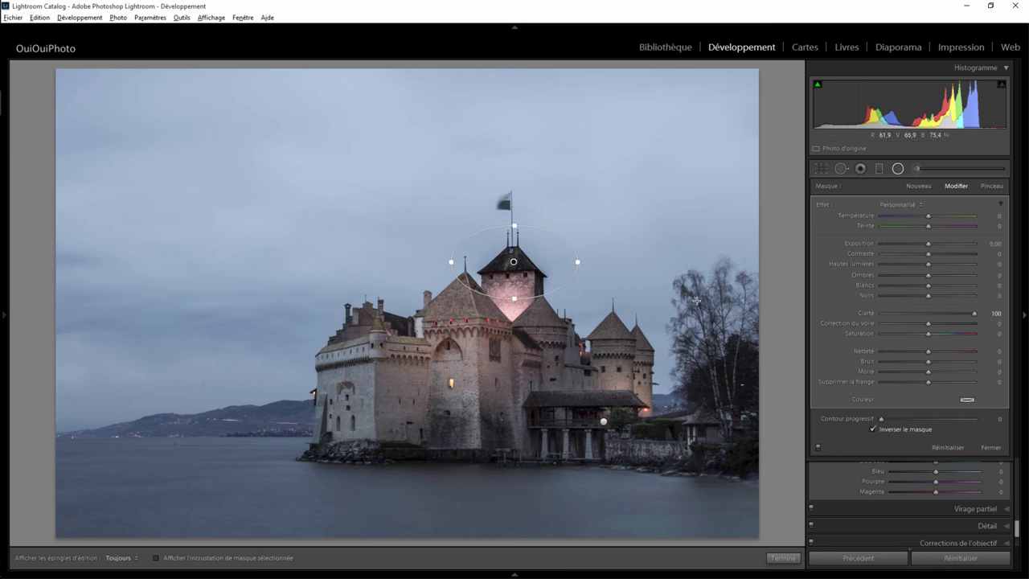
left_click_drag(945, 316, 900, 317)
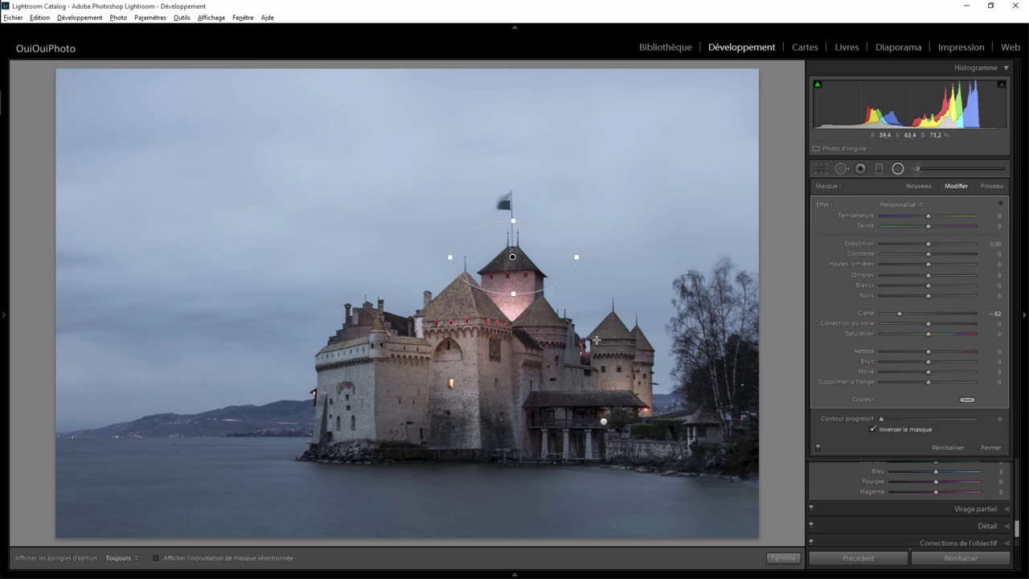
left_click(783, 558)
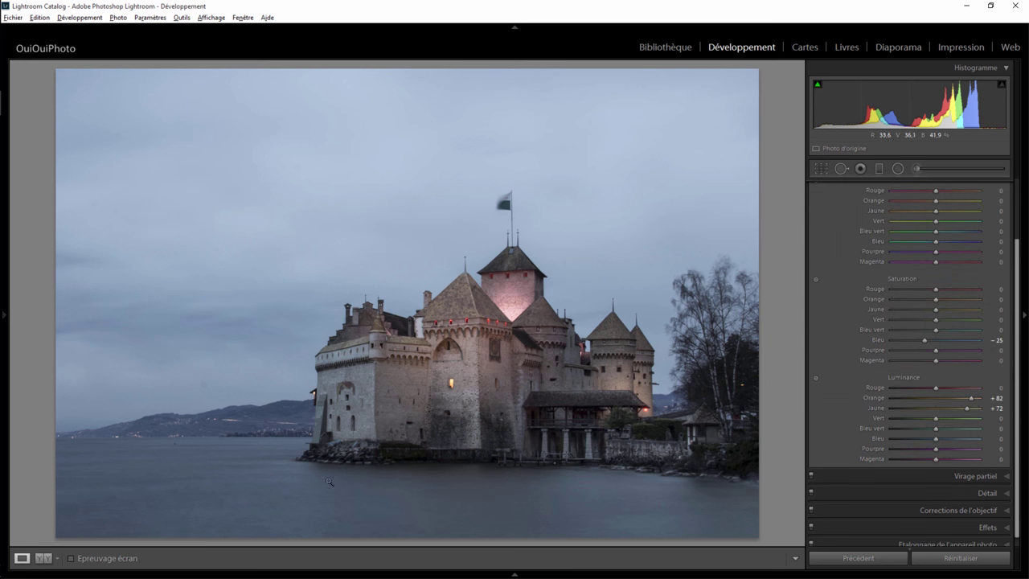
- Inspect the lake, then paint over the water with the adjustment brush, pins hidden
left_click(353, 503)
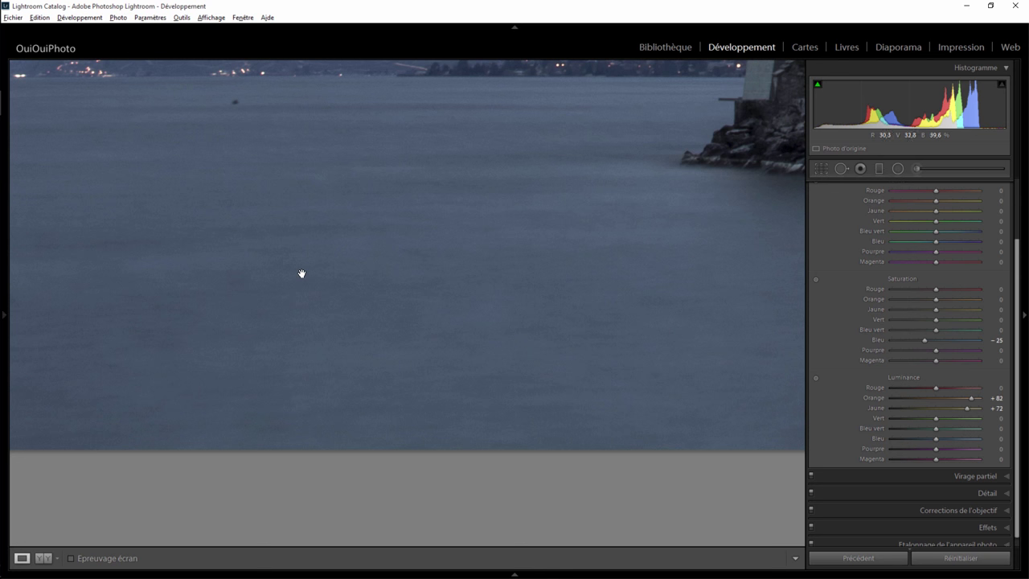
left_click(492, 286)
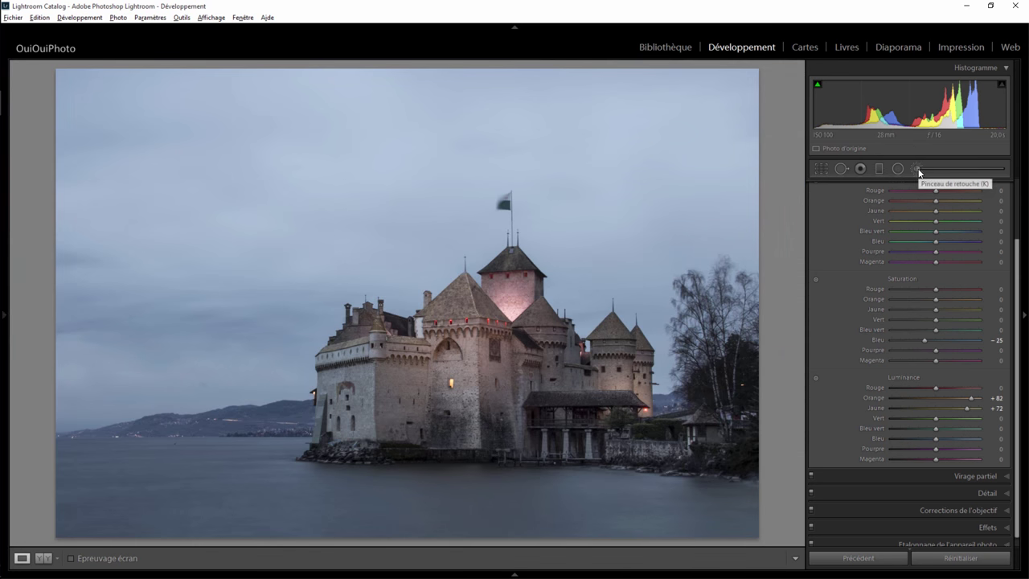
left_click(917, 169)
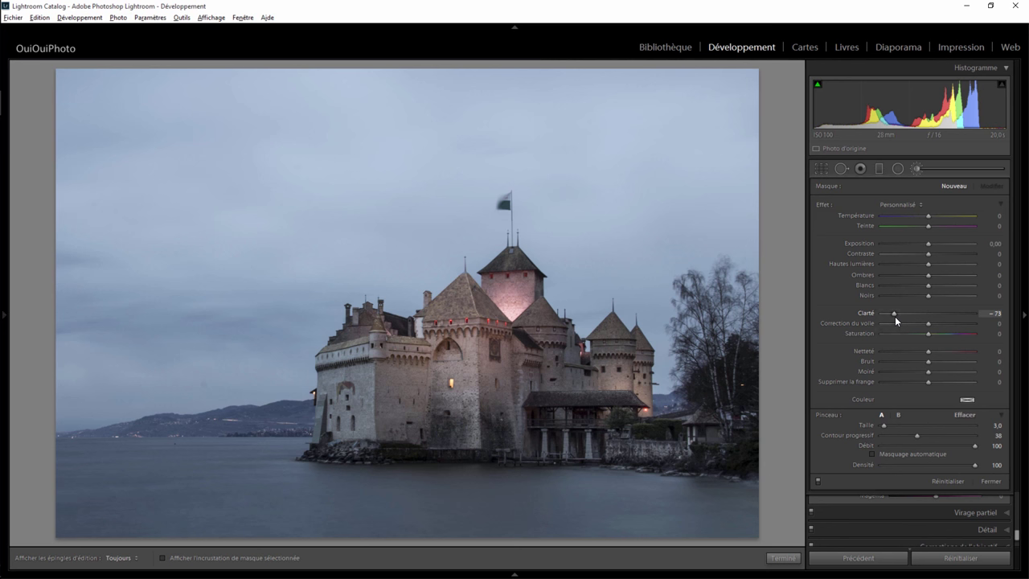
scroll(439, 487, "up", 3)
key("h")
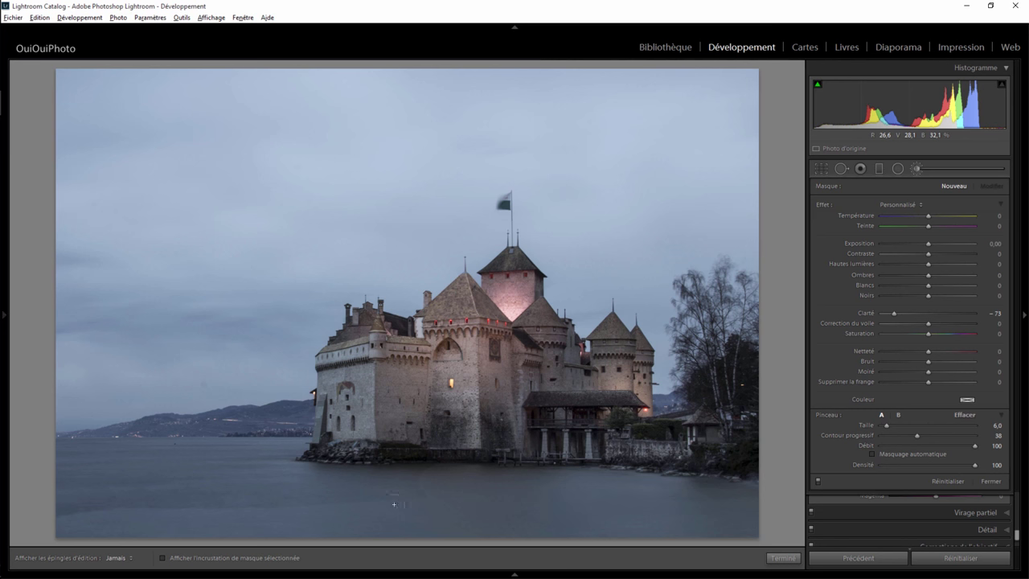
left_click_drag(172, 507, 41, 504)
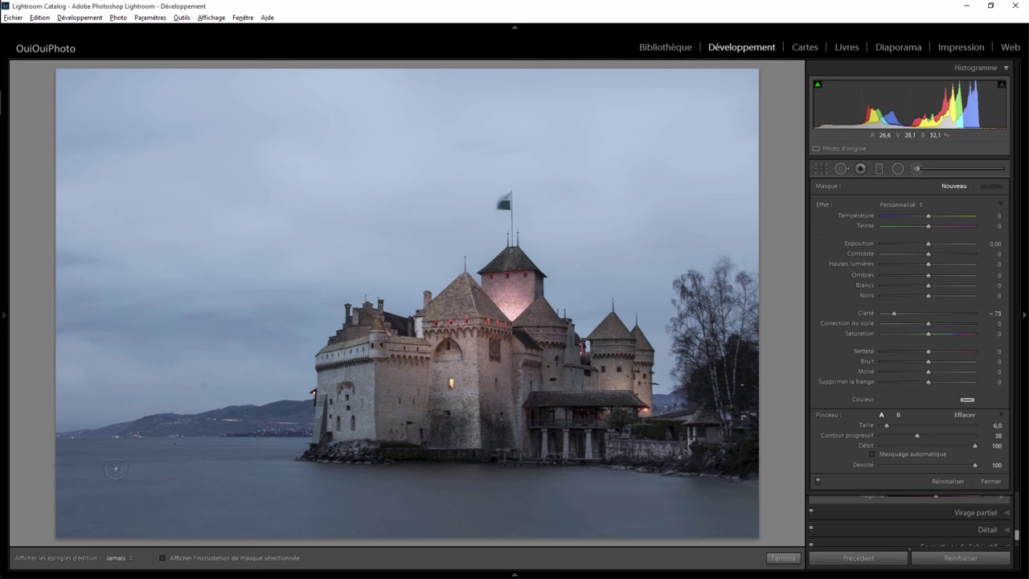
left_click_drag(113, 462, 47, 457)
left_click_drag(125, 452, 301, 450)
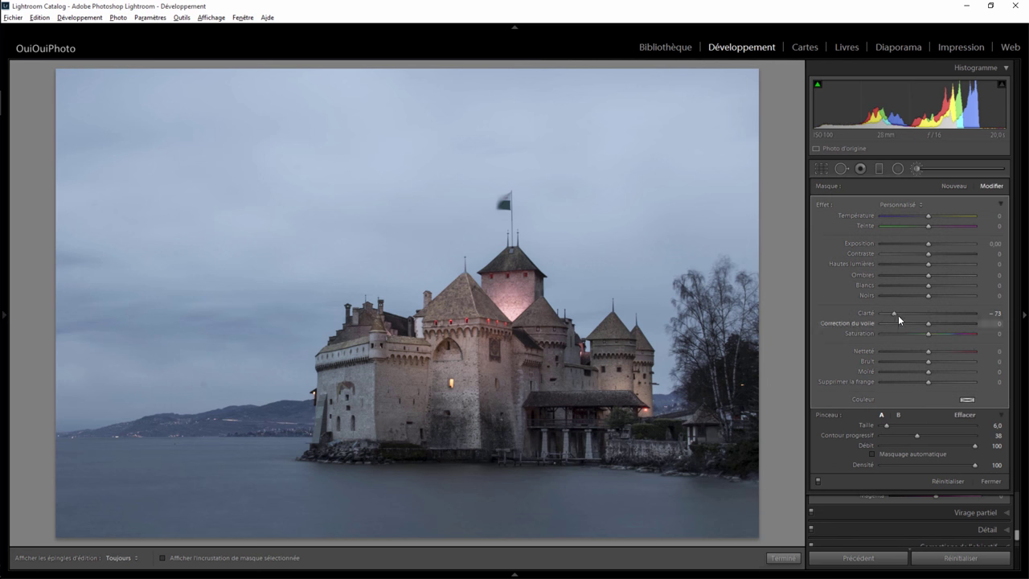
- Set the water brush clarity to −100 and duplicate the adjustment
mouse_move(895, 311)
left_mouse_down()
mouse_move(936, 329)
mouse_move(908, 334)
left_mouse_up()
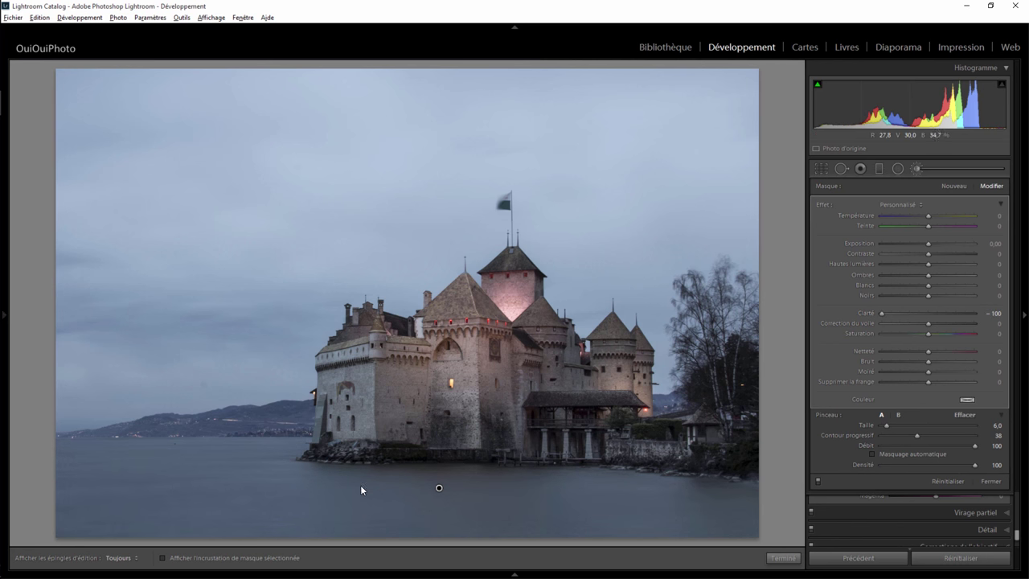
right_click(441, 491)
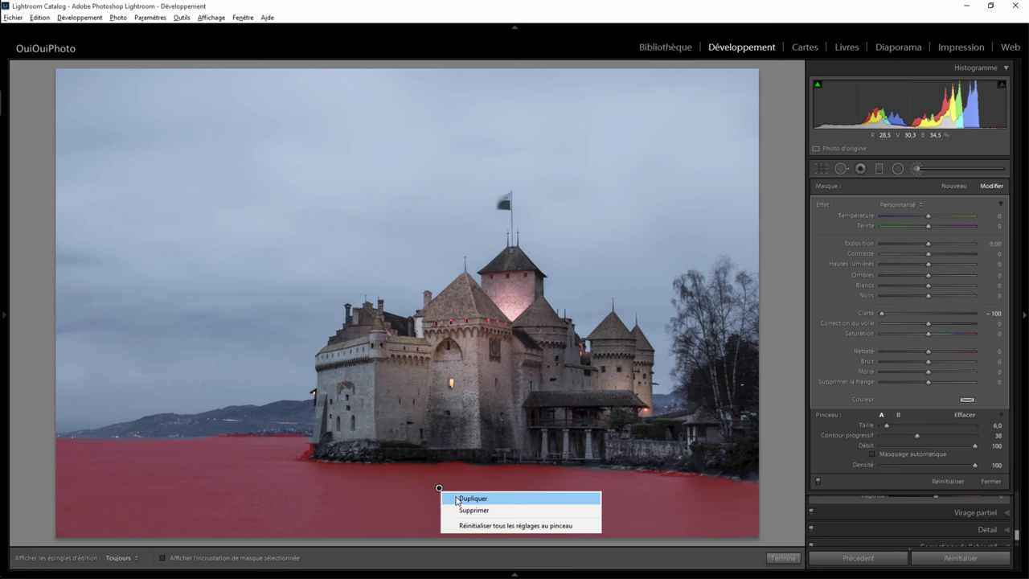
left_click(457, 498)
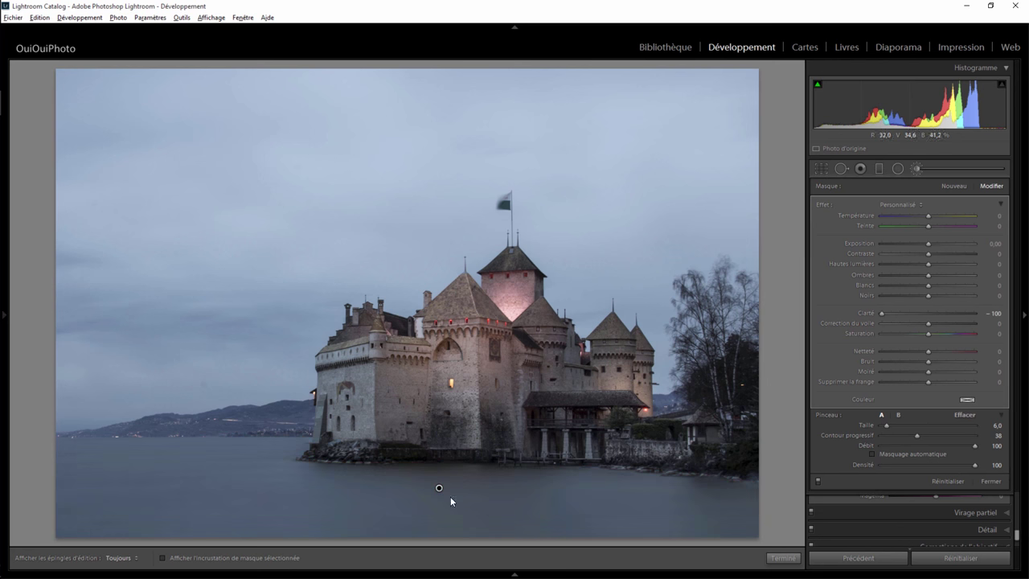
left_click(783, 558)
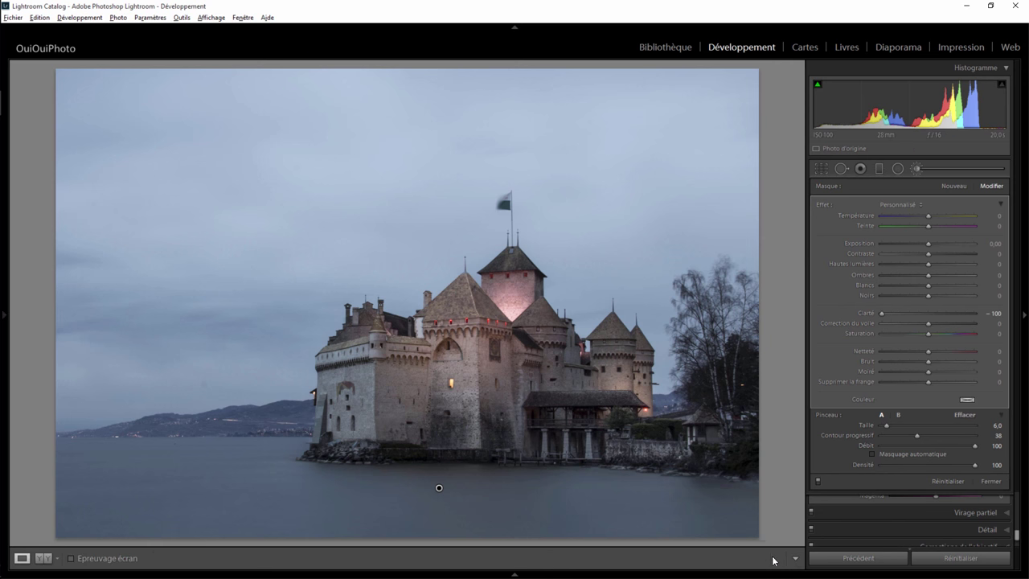
- Zoom in on the castle wall and set up an Adjustment Brush with exposure 0.90
left_click(358, 396)
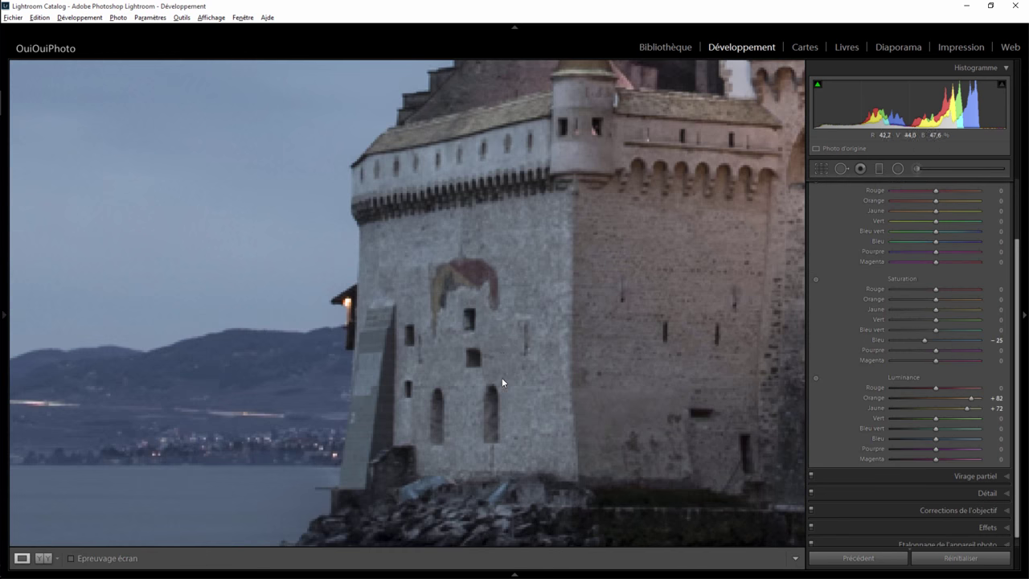
left_click_drag(503, 317, 367, 330)
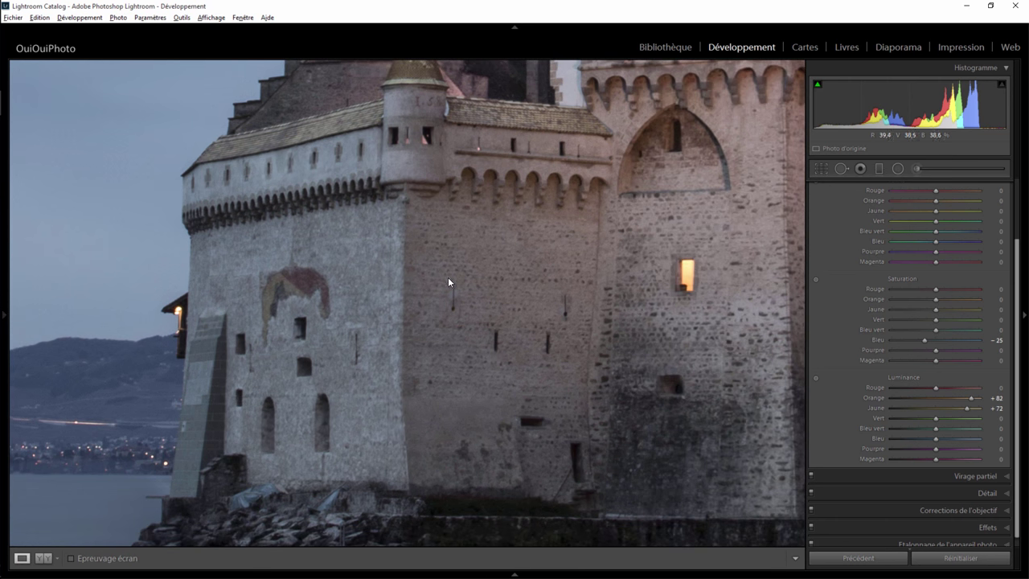
left_click_drag(448, 279, 427, 295)
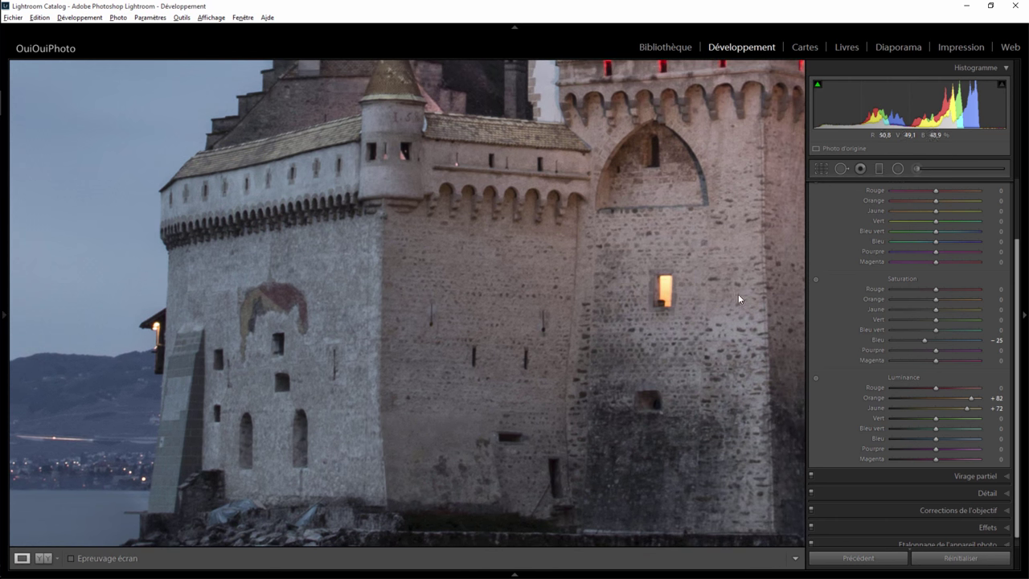
left_click(916, 170)
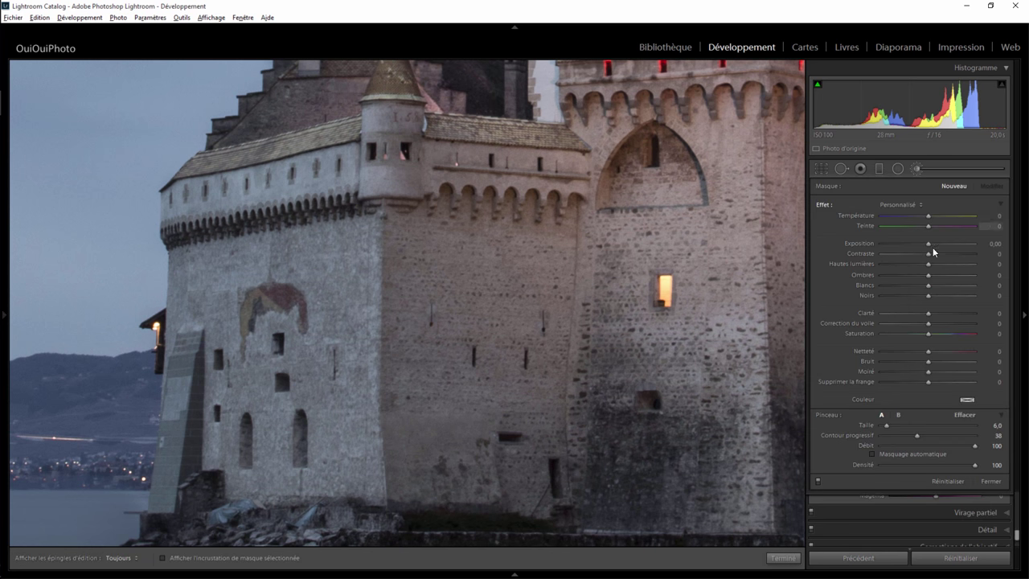
left_click_drag(929, 246, 938, 246)
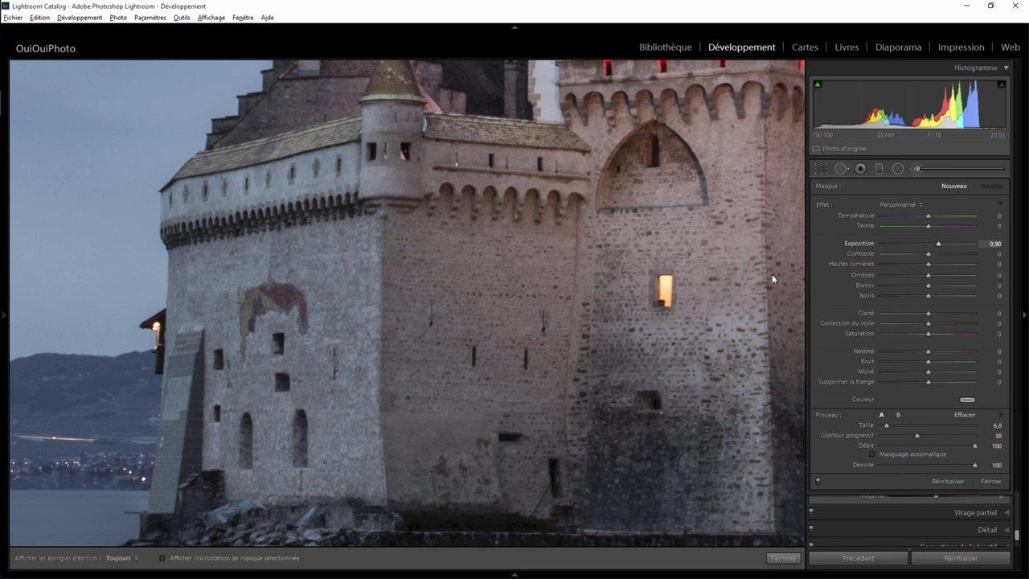
- Paint the +0.90 exposure over the left wall, checking coverage with the mask overlay
mouse_move(305, 319)
left_mouse_down()
mouse_move(307, 298)
mouse_move(340, 292)
mouse_move(354, 235)
mouse_move(358, 319)
left_mouse_up()
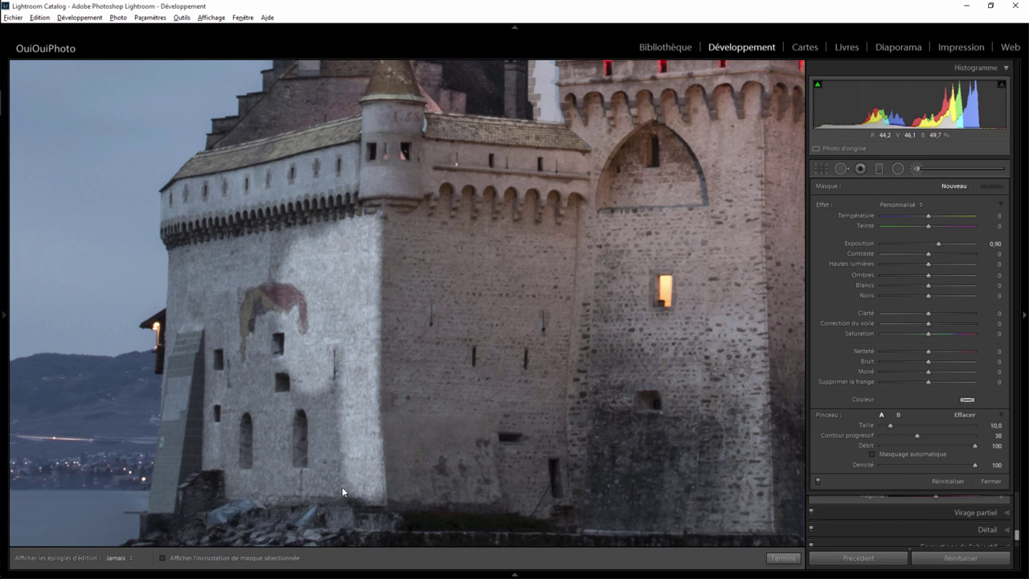
mouse_move(253, 481)
left_mouse_down()
mouse_move(326, 455)
mouse_move(339, 375)
mouse_move(284, 367)
mouse_move(285, 385)
left_mouse_up()
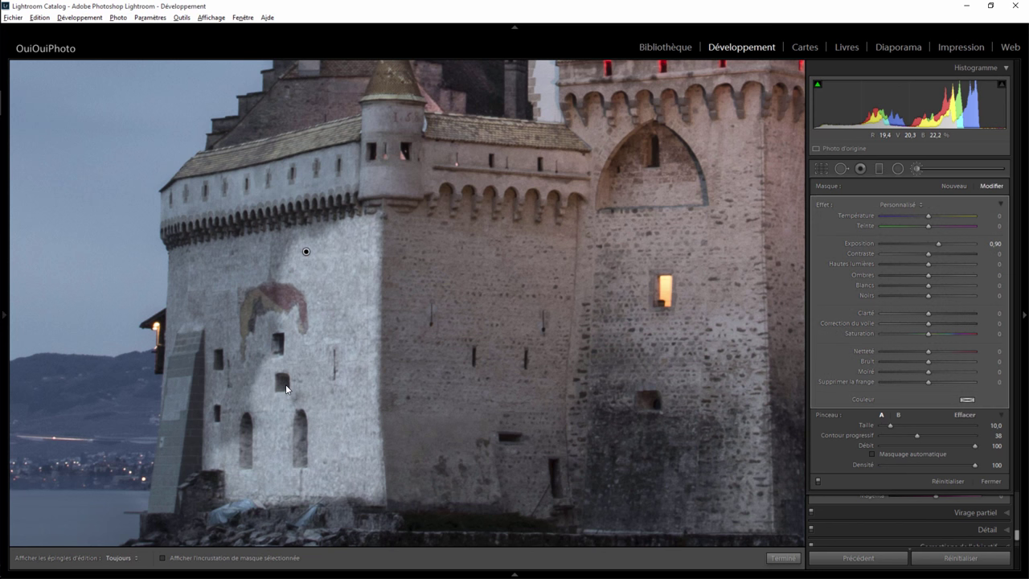
key("o")
key("o")
key("o")
key("o")
key("h")
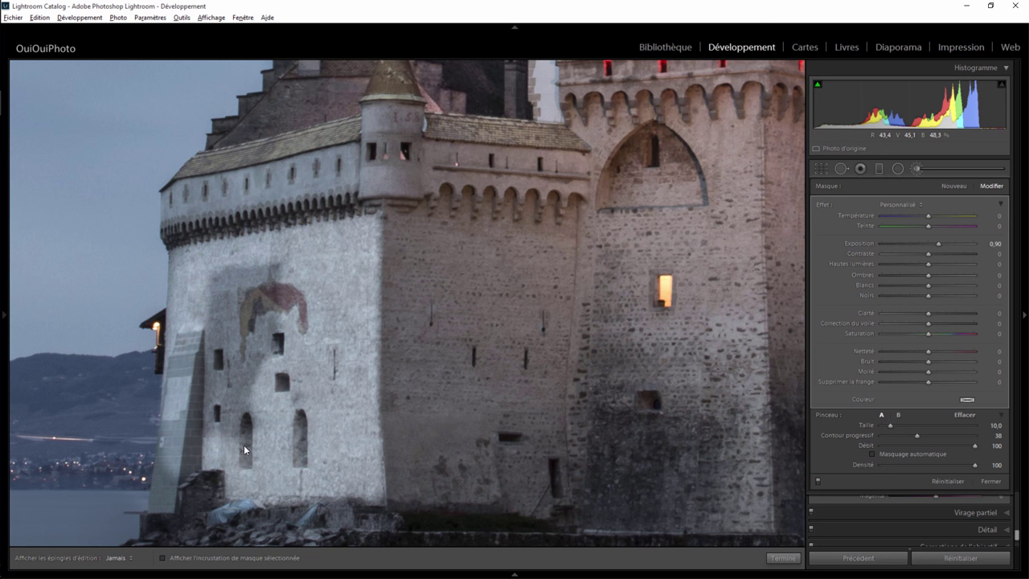
mouse_move(244, 445)
left_mouse_down()
mouse_move(215, 289)
mouse_move(262, 310)
mouse_move(253, 341)
left_mouse_up()
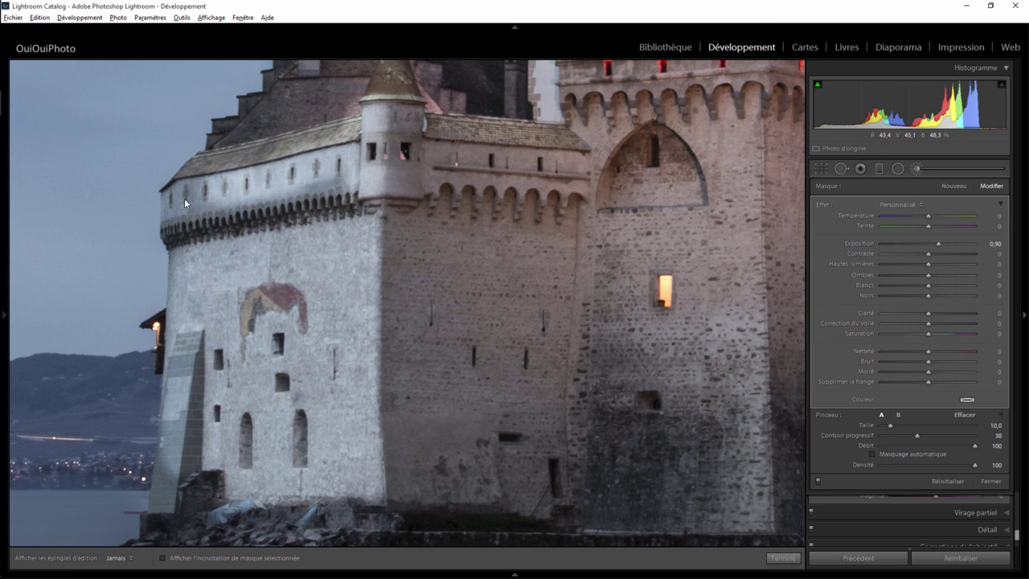
mouse_move(196, 246)
left_mouse_down()
mouse_move(323, 198)
mouse_move(336, 234)
left_mouse_up()
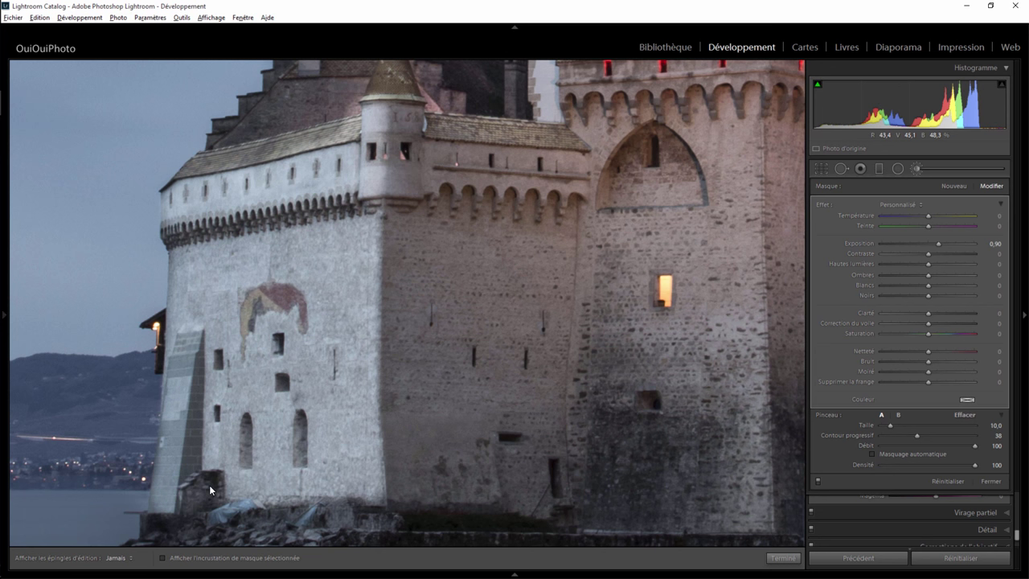
key("bracketleft")
key("h")
- Shrink the brush and switch to erasing excess paint from the wall mask
key("bracketleft")
key("h")
key("h")
key("alt")
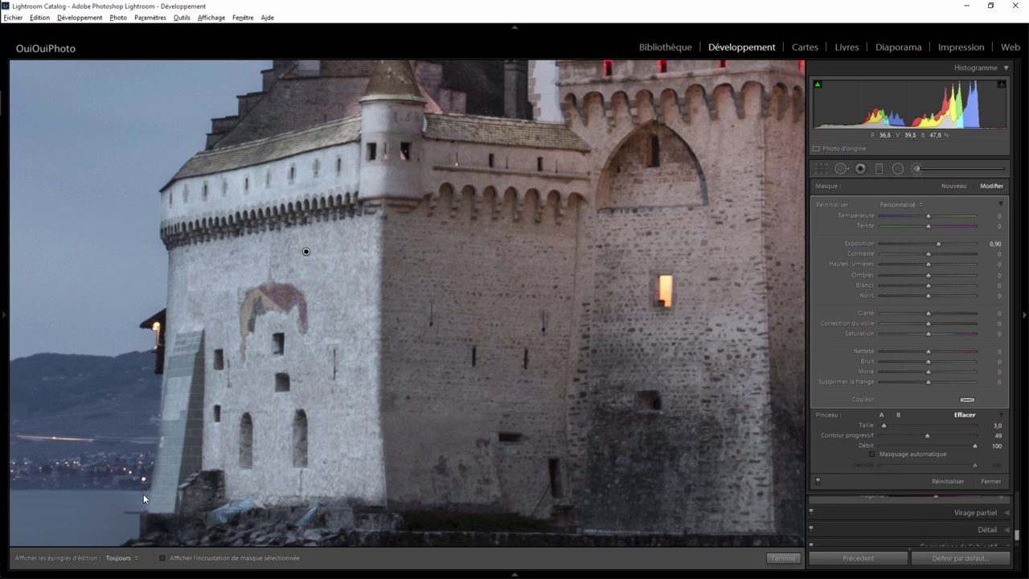
key("h")
key("h")
key("h")
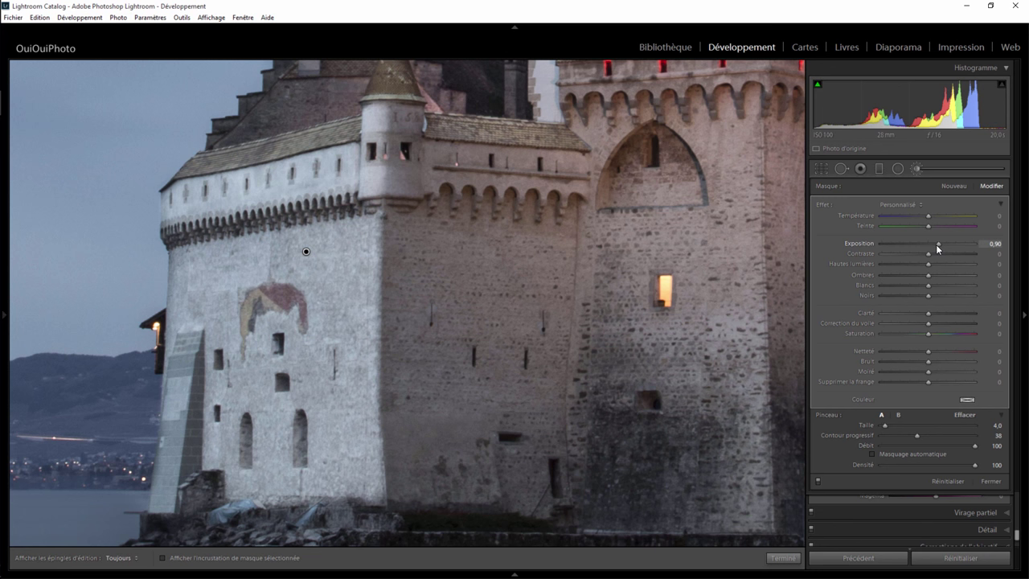
- Shift the wall adjustment's tint toward magenta (46) and ease its exposure down toward 0.62
left_click_drag(936, 244, 934, 244)
left_click_drag(929, 232, 949, 230)
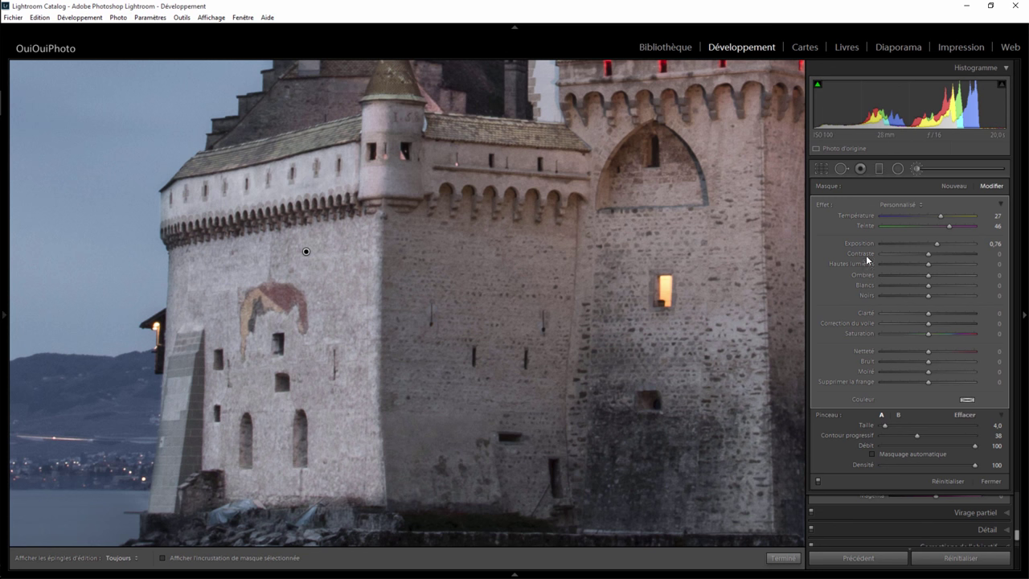
left_click_drag(936, 244, 934, 245)
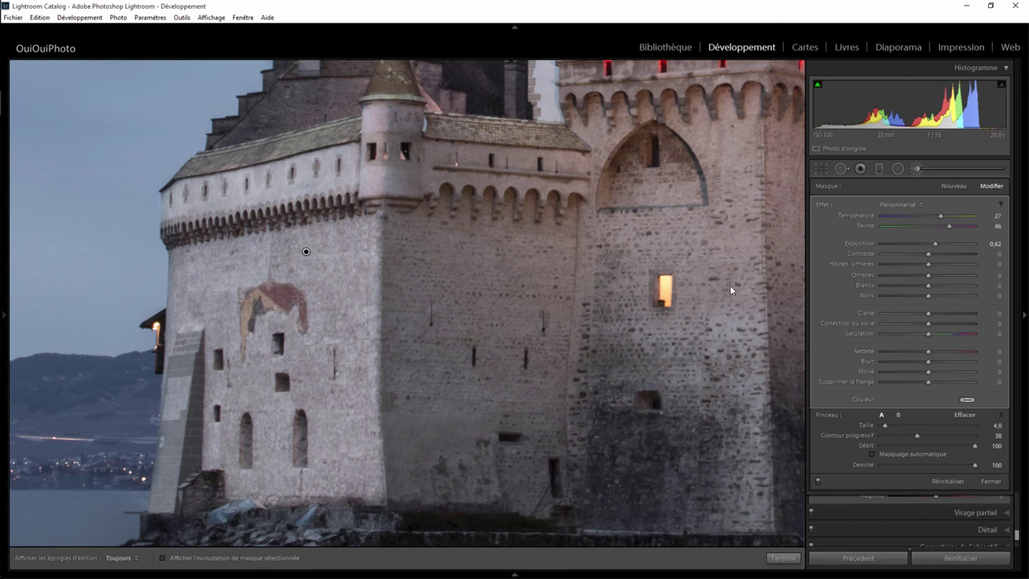
- Reselect the left-wall brush pin and lower its exposure to 0.39 with temperature 36
left_click(781, 557)
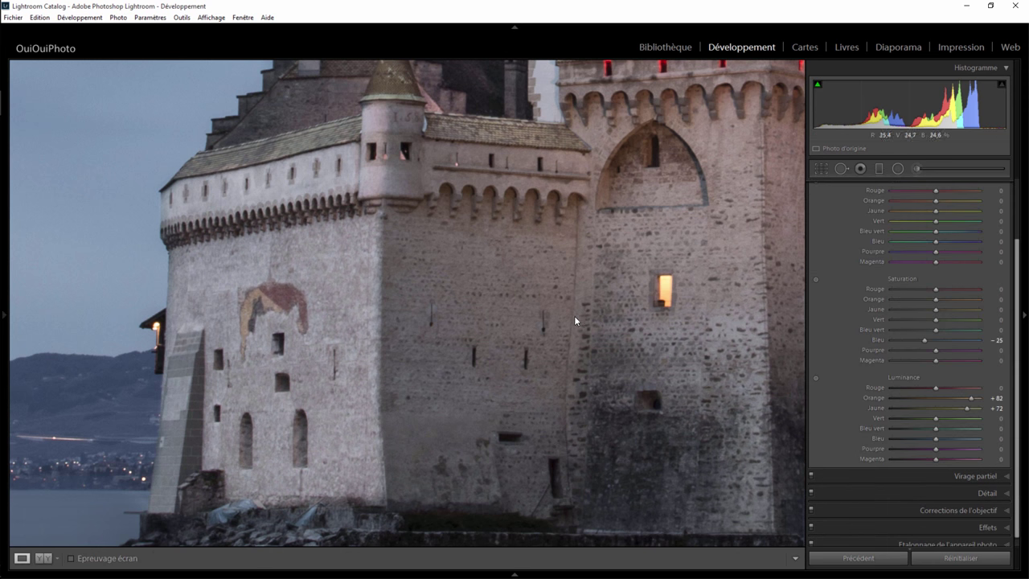
left_click(574, 315)
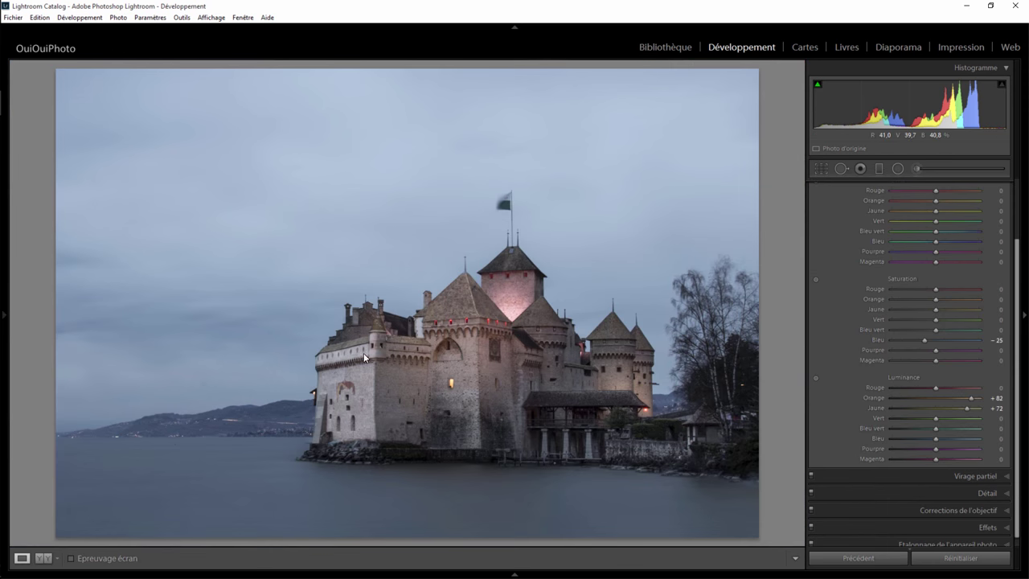
left_click(918, 168)
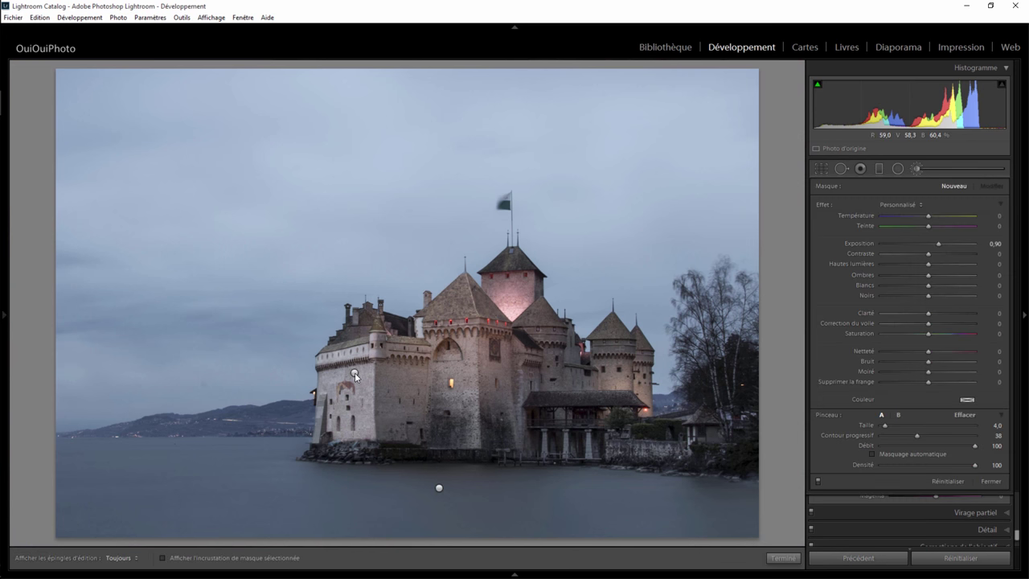
left_click(355, 373)
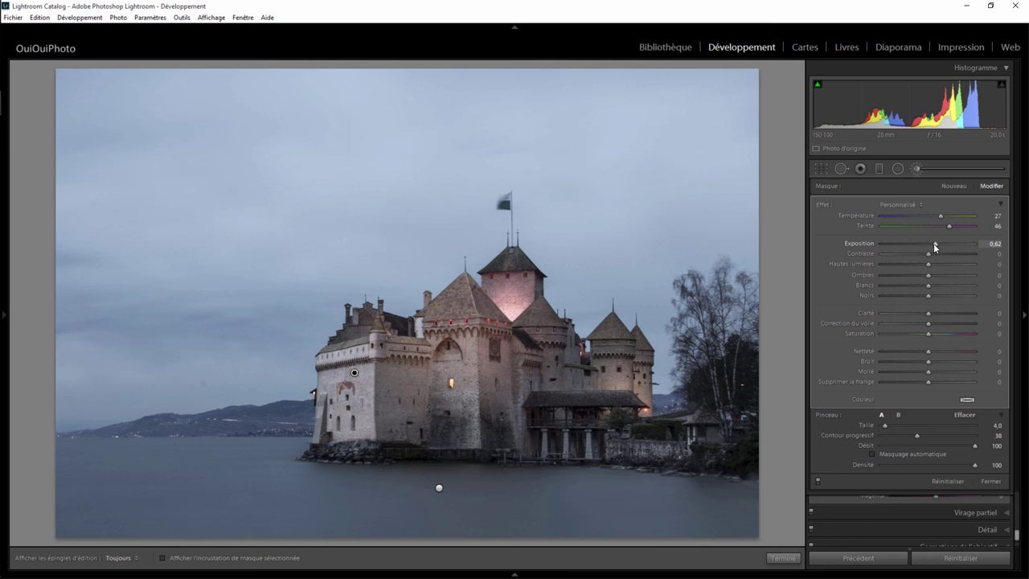
left_click_drag(931, 243, 931, 243)
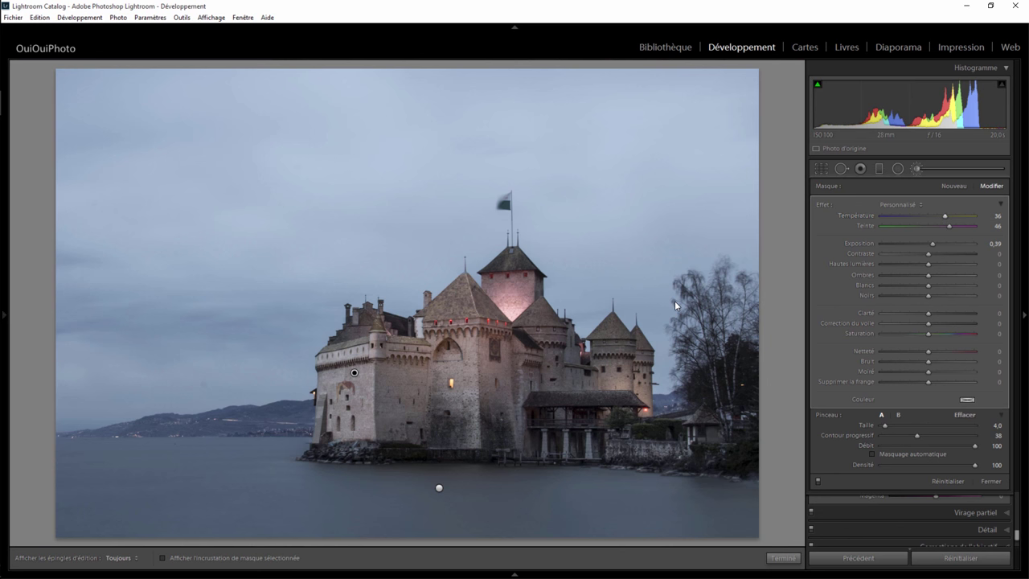
left_click(794, 560)
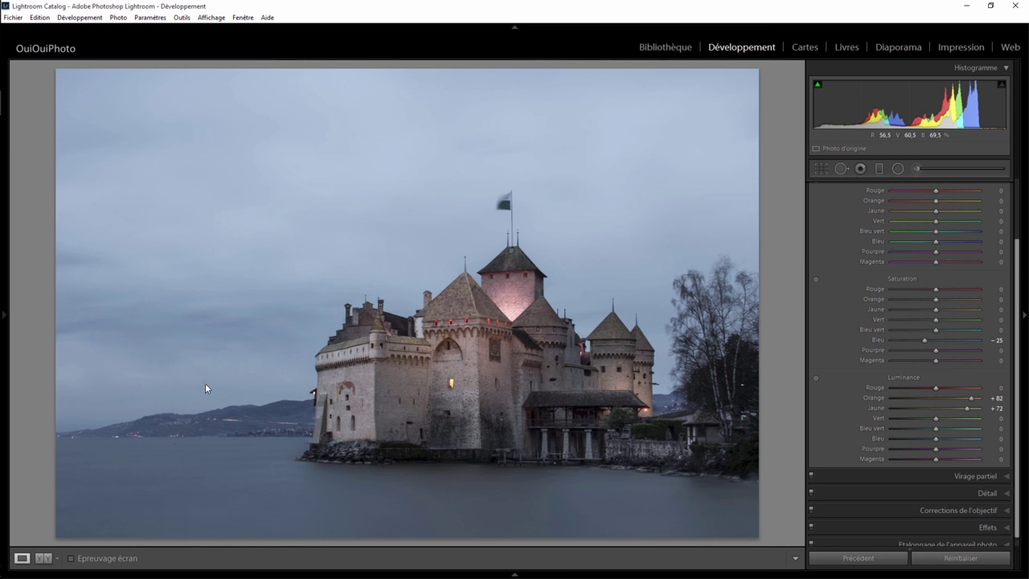
- With Visualize Spots on, heal the dust spots in the left and upper sky and near the flag
left_click(841, 169)
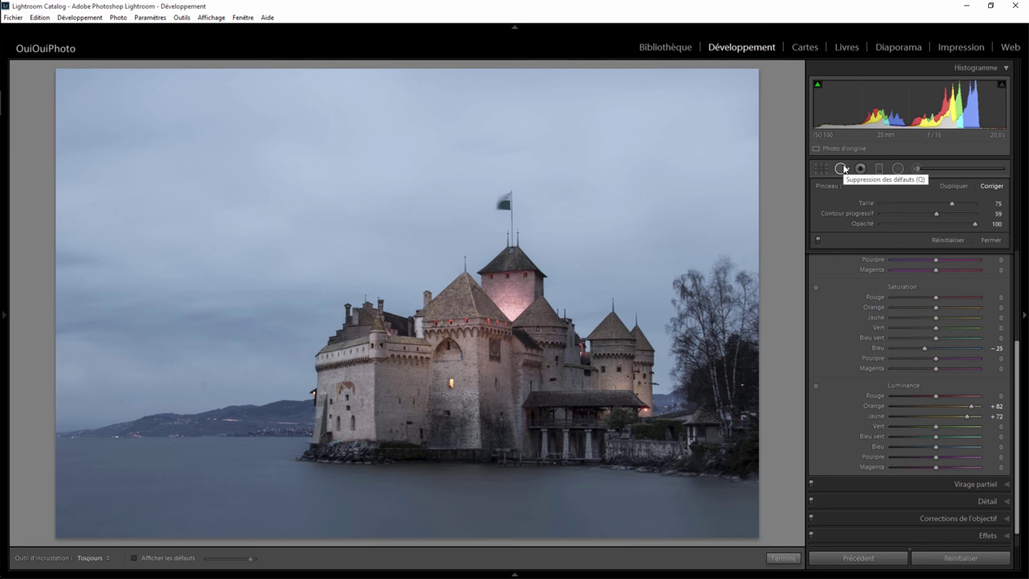
left_click(135, 558)
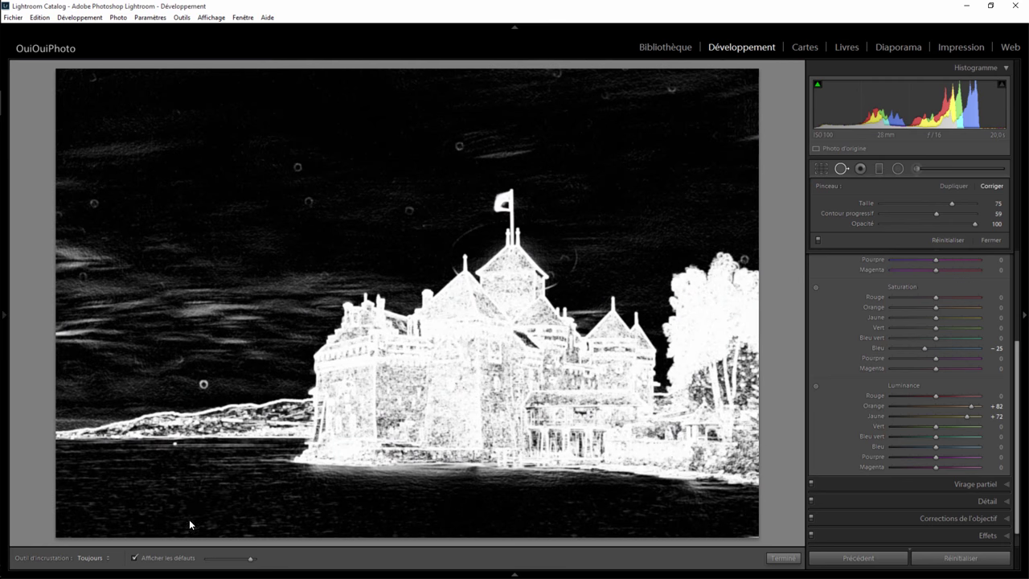
left_click(204, 386)
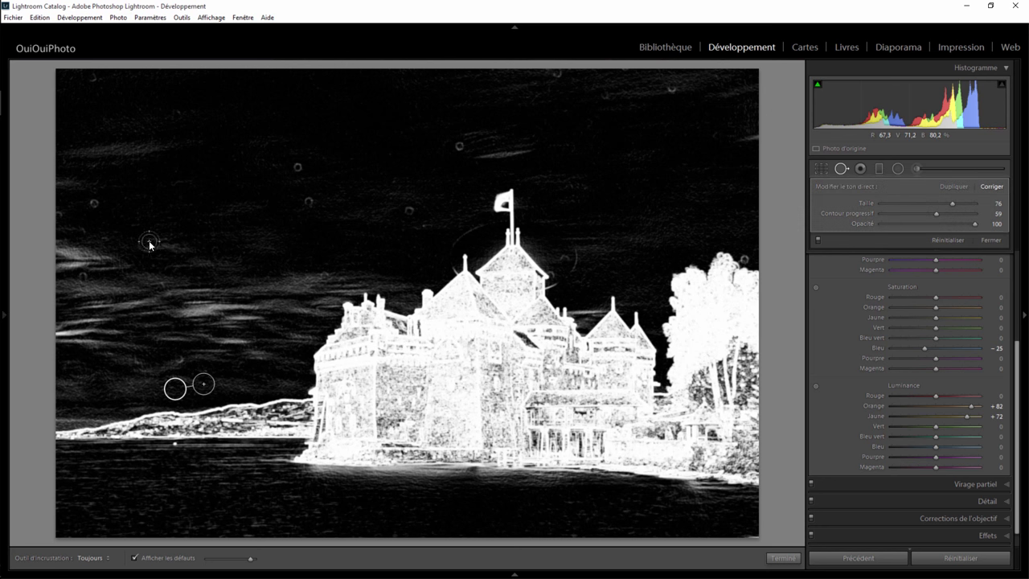
left_click(94, 205)
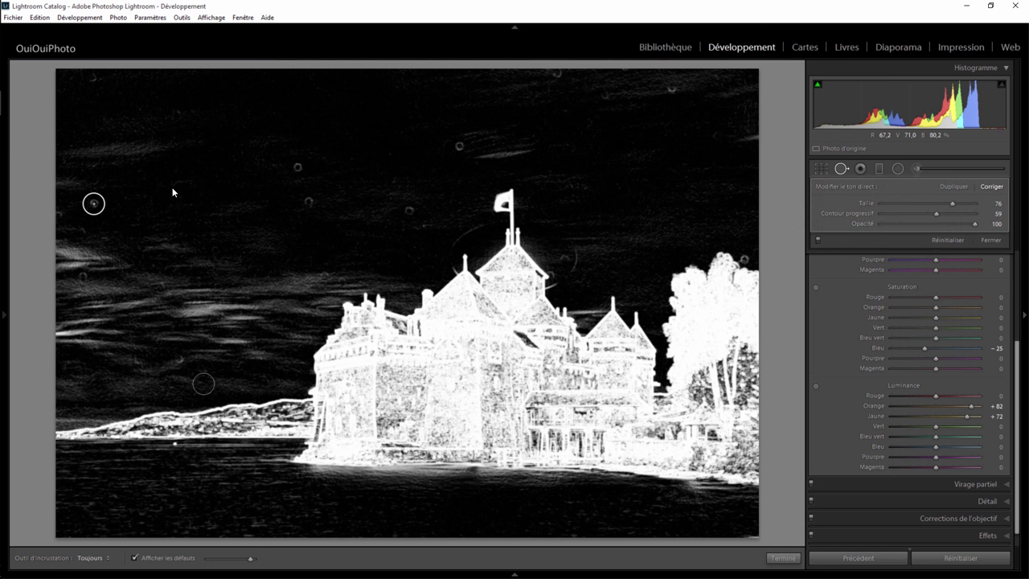
left_click(299, 167)
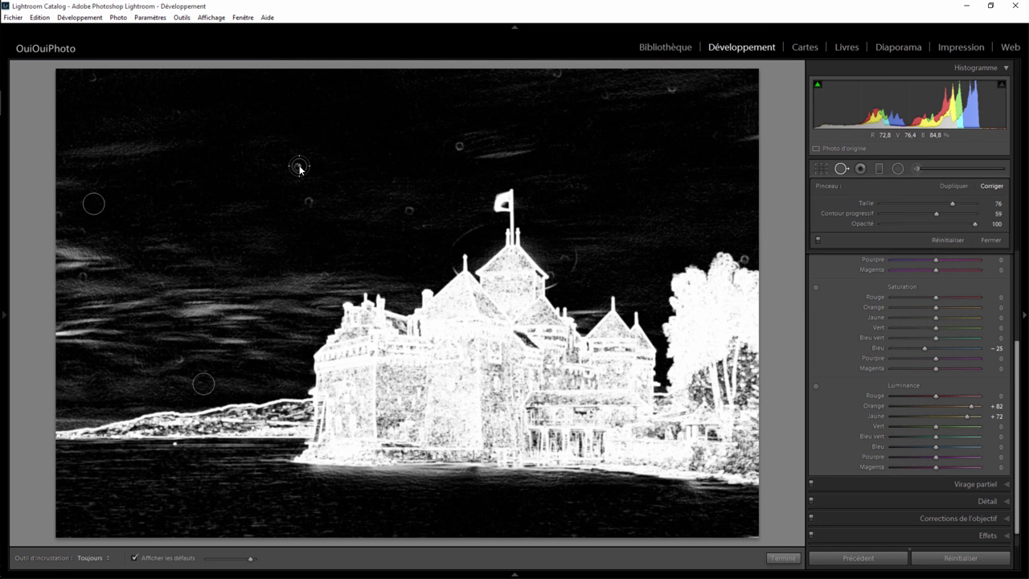
left_click(308, 205)
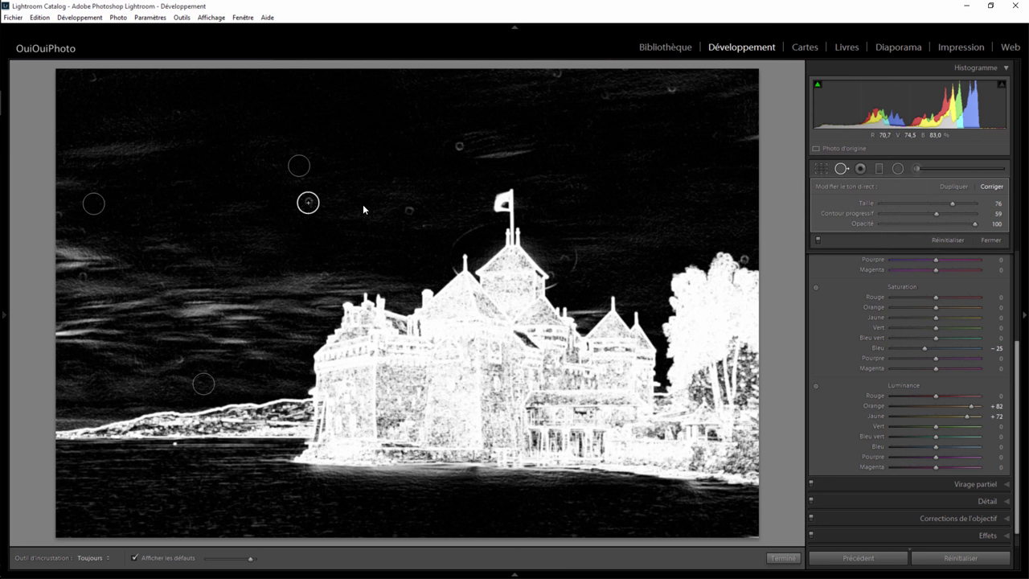
left_click(410, 212)
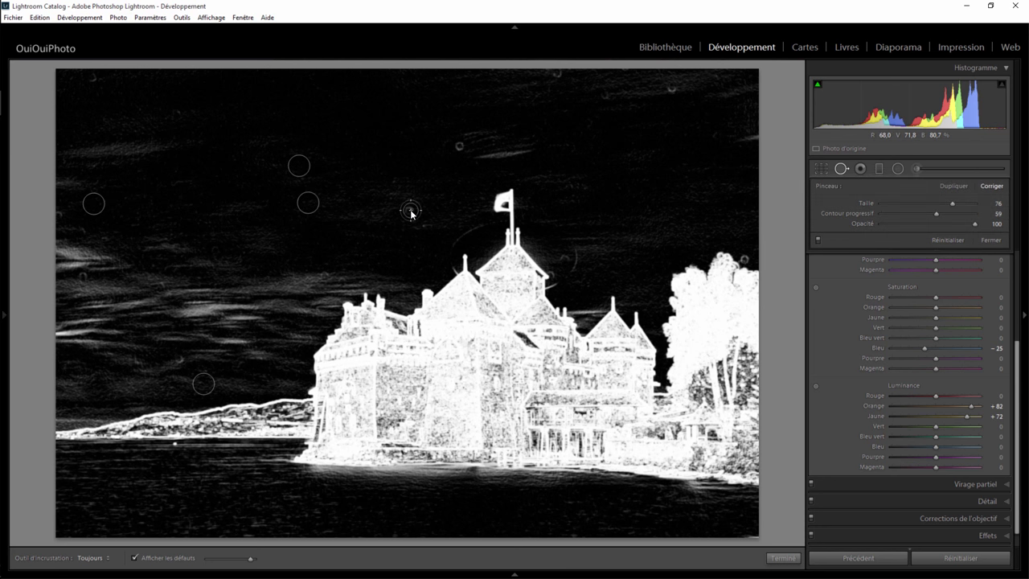
- Heal the upper-right sky spots, the tree-edge spot and the roof-side spot from cleaner sky
left_click(459, 146)
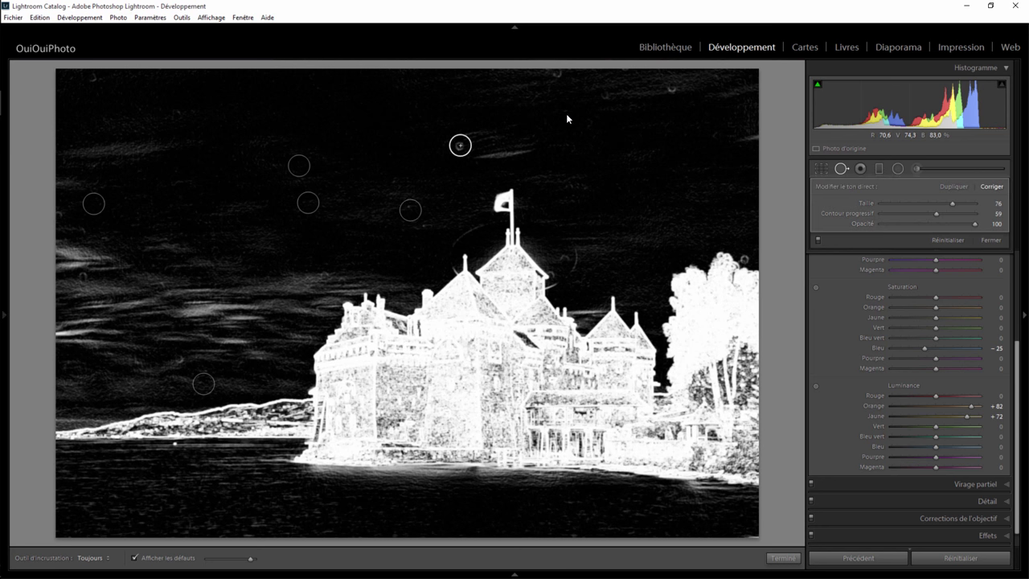
left_click(557, 74)
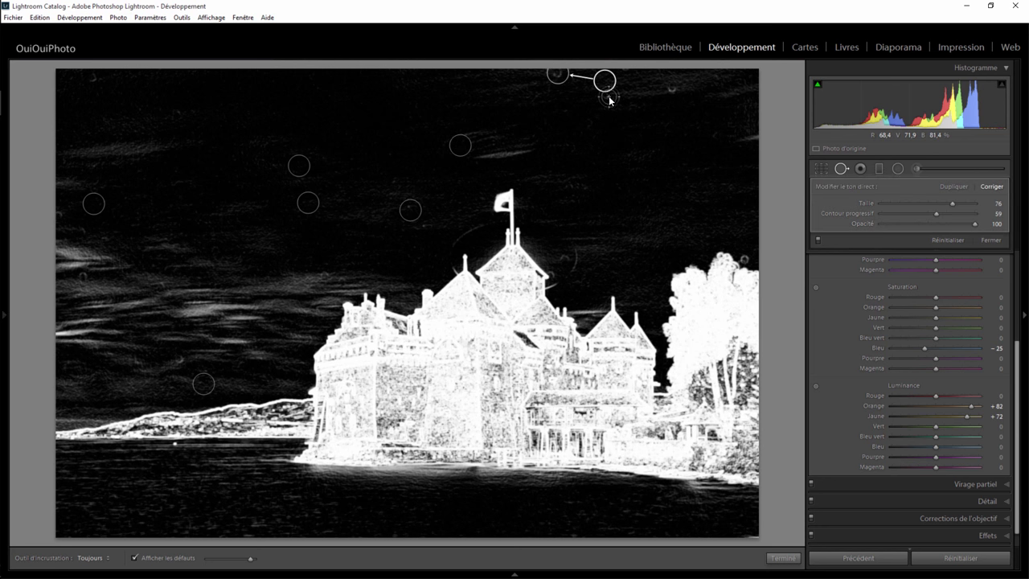
left_click(672, 90)
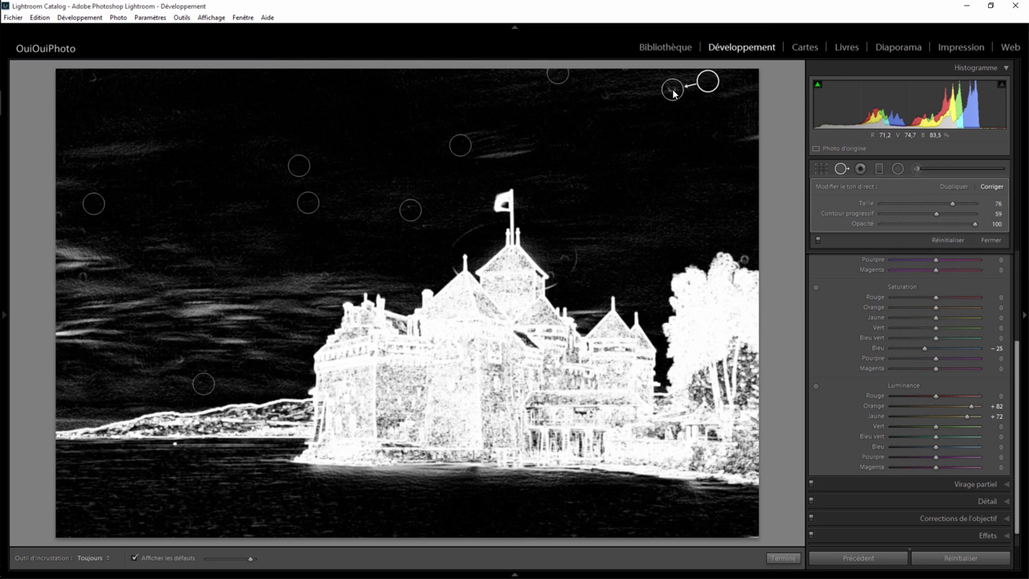
left_click(604, 98)
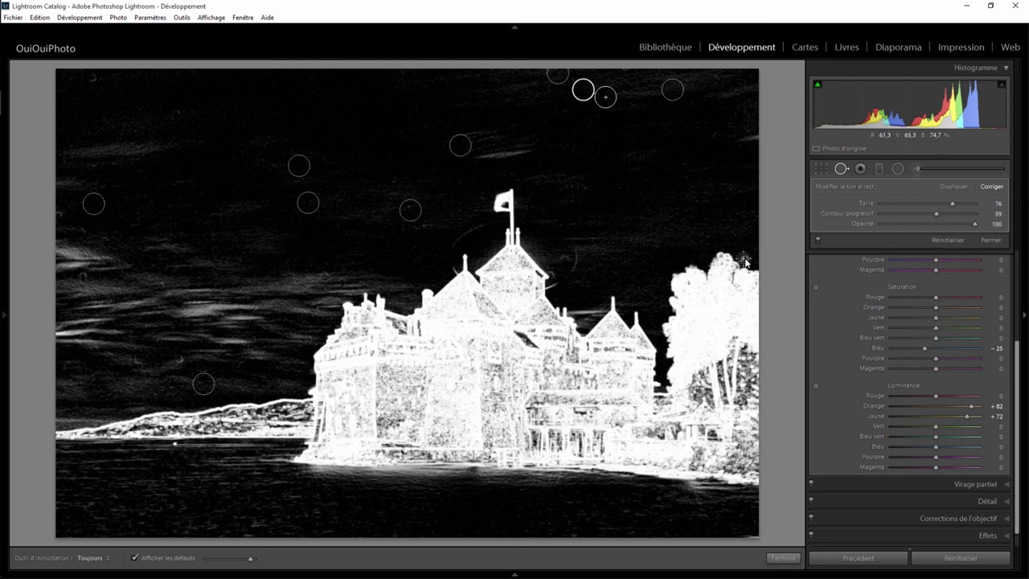
left_click(746, 261)
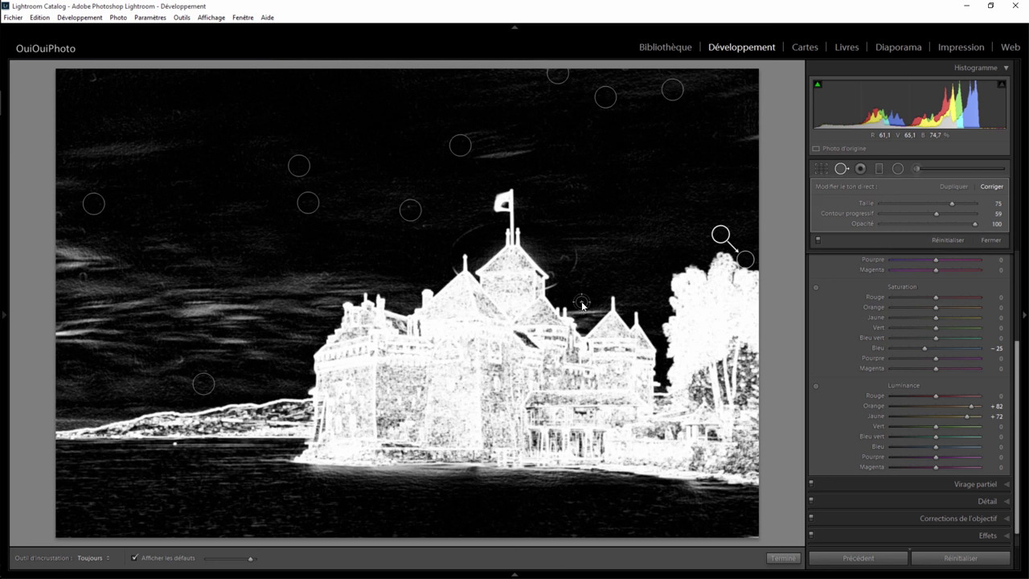
left_click(565, 262)
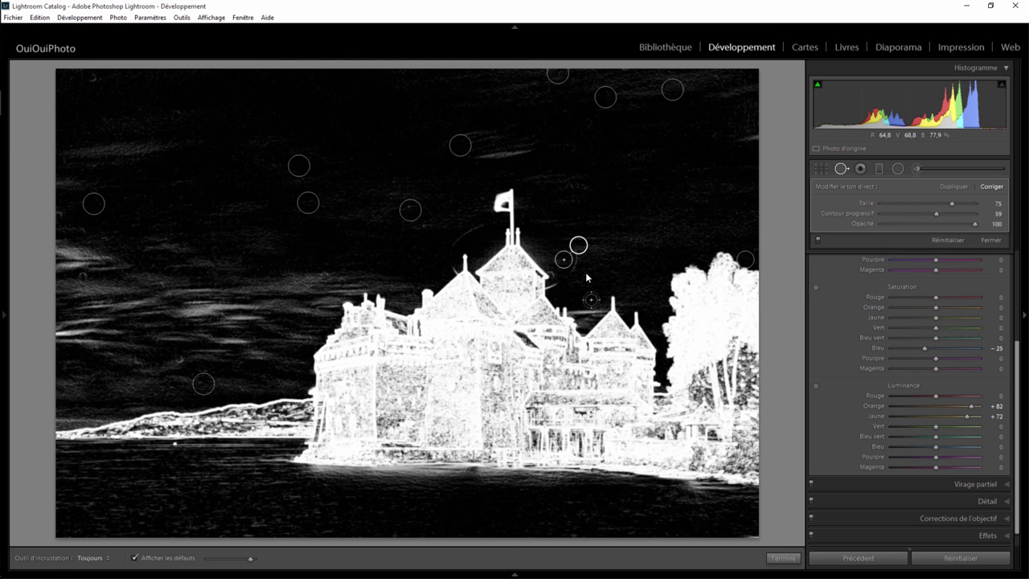
mouse_move(581, 247)
left_mouse_down()
mouse_move(617, 229)
mouse_move(609, 234)
left_mouse_up()
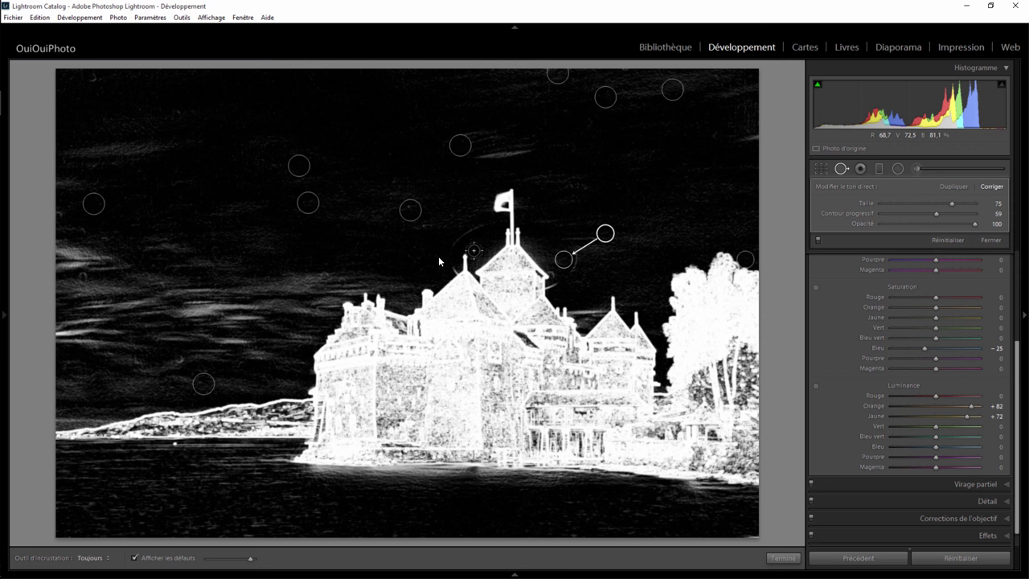
left_click(782, 557)
- Heal the dark speck on the lake with a size-34 spot fix, then return to the full view
left_click(174, 448)
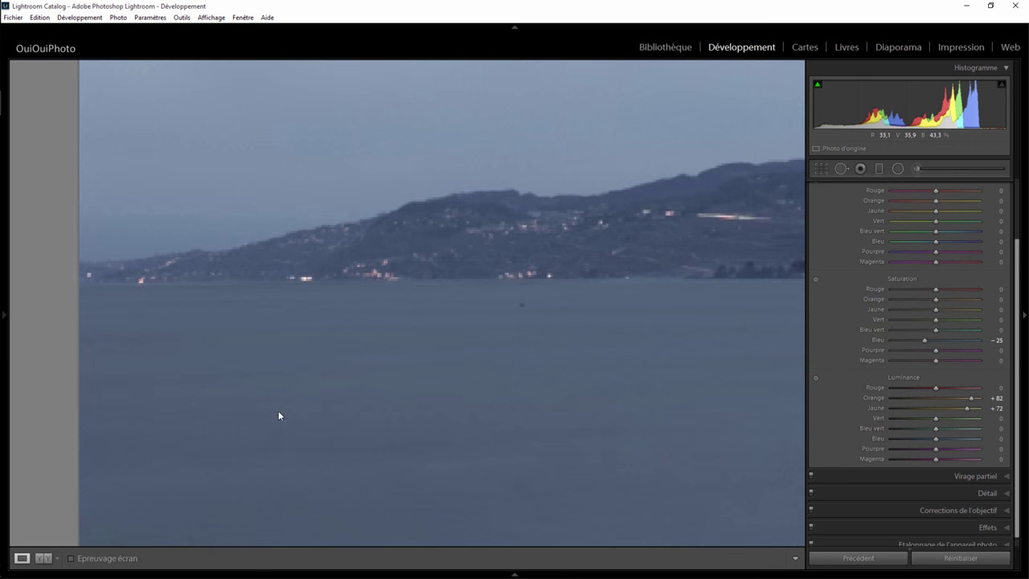
left_click(841, 168)
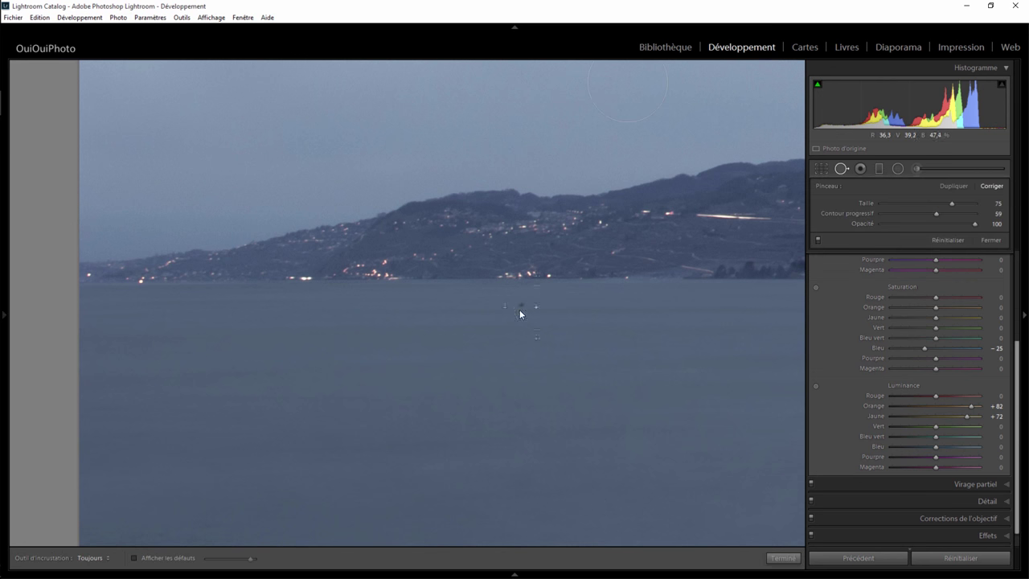
scroll(523, 309, "down", 3)
left_click(522, 305)
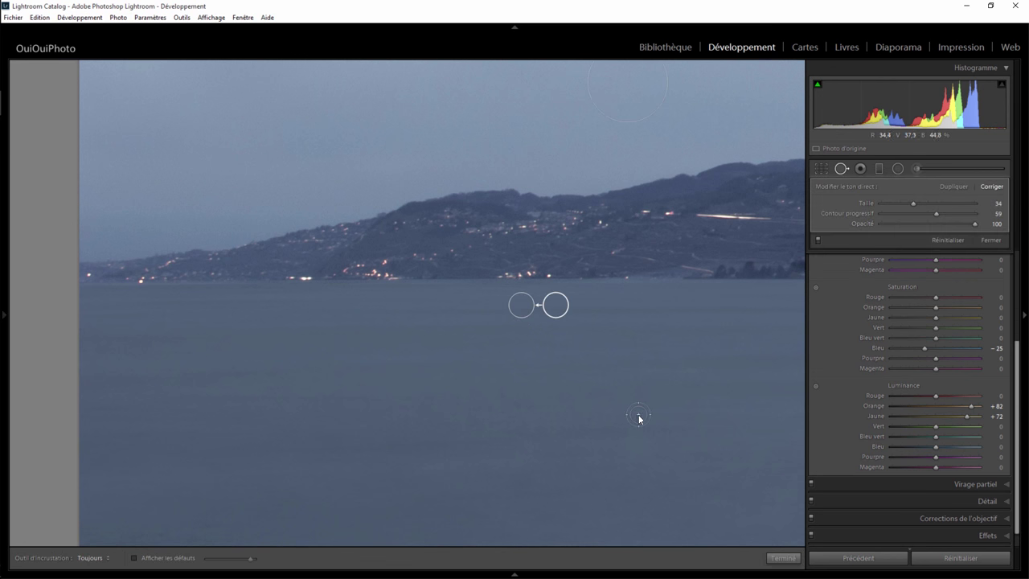
left_click(783, 557)
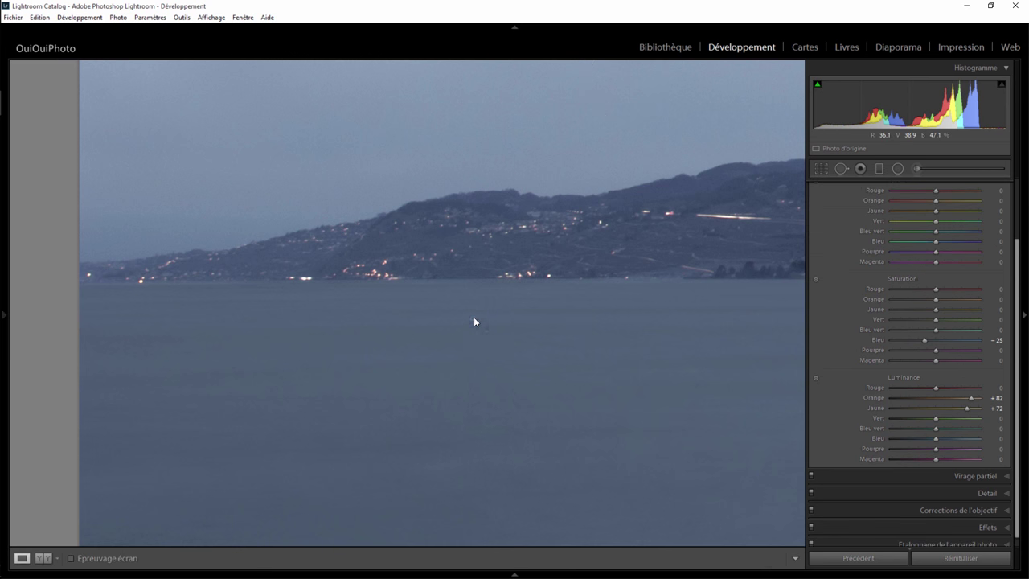
left_click(474, 319)
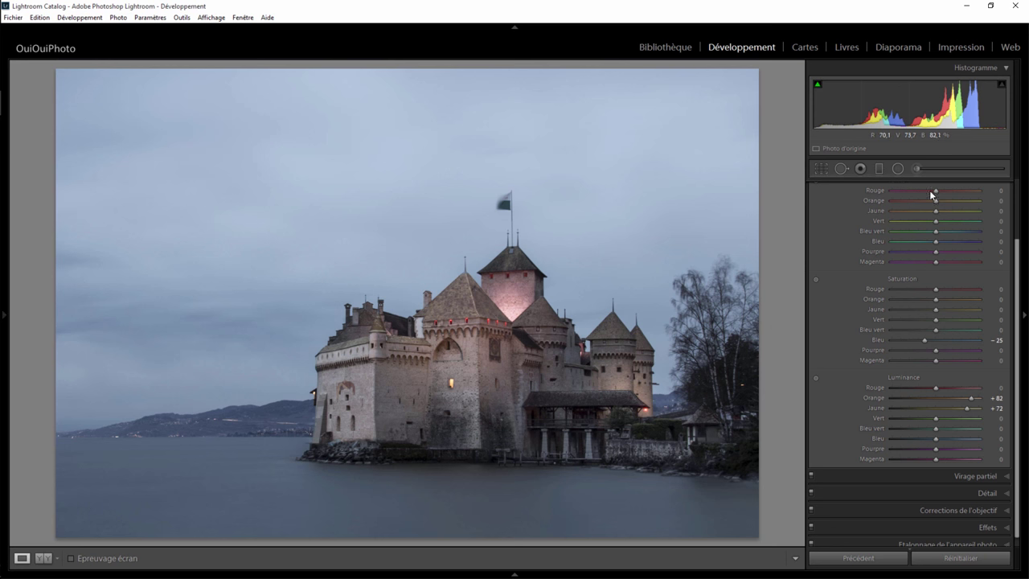
- In the Réglages de base panel, set Contraste to +50
left_click_drag(1018, 254, 1017, 184)
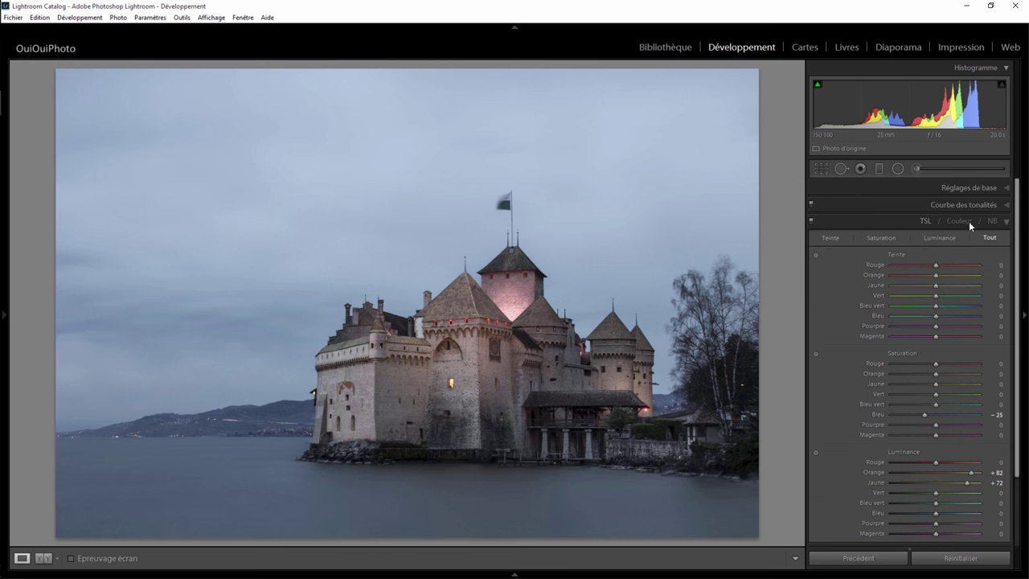
left_click(1004, 191)
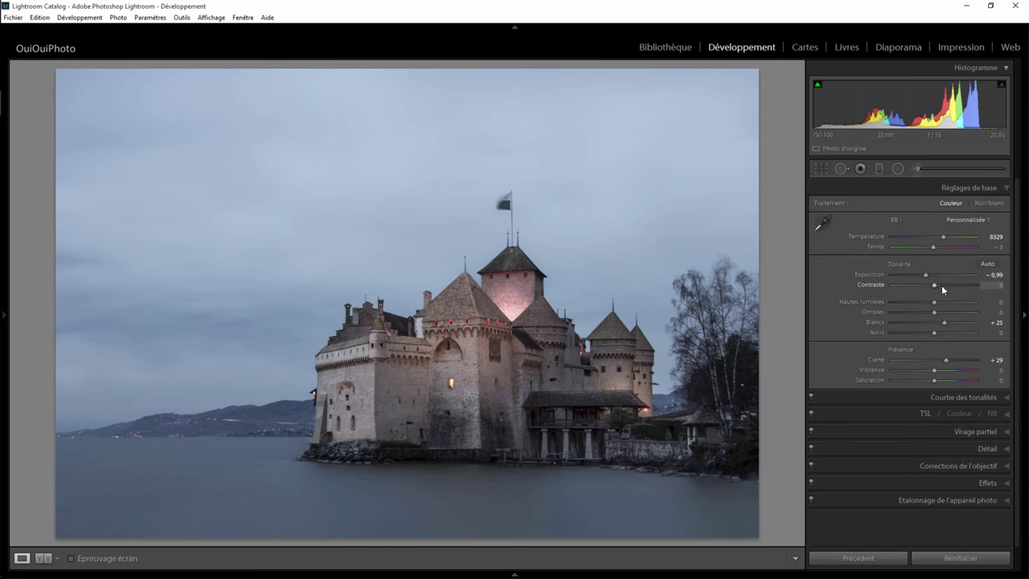
left_click_drag(935, 284, 956, 283)
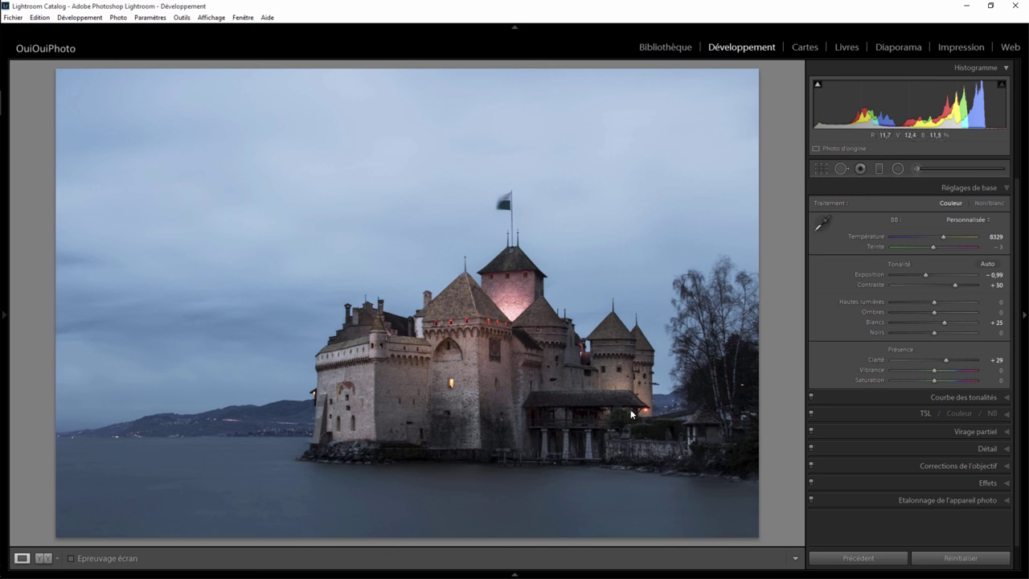
- Add a radial filter over the castle's lower right base with Ombres at 75 and feather 34
left_click(898, 168)
left_click_drag(604, 423, 733, 485)
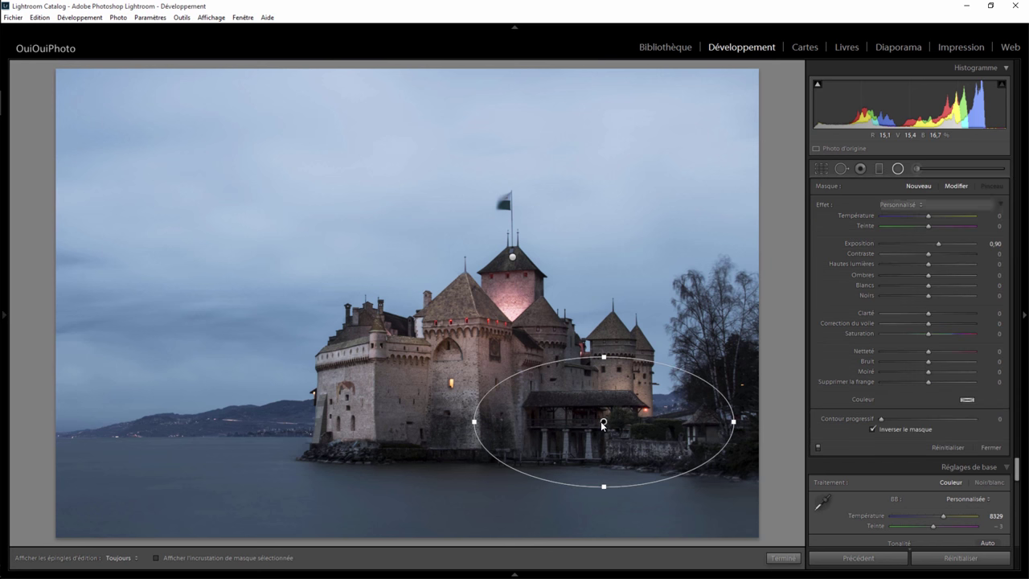
left_click_drag(948, 274, 962, 274)
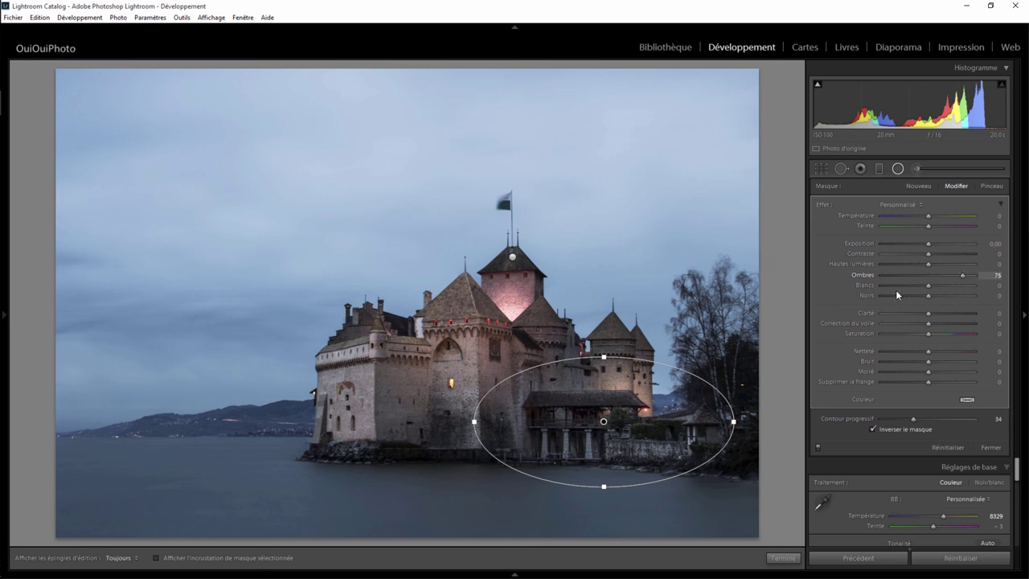
left_click(784, 557)
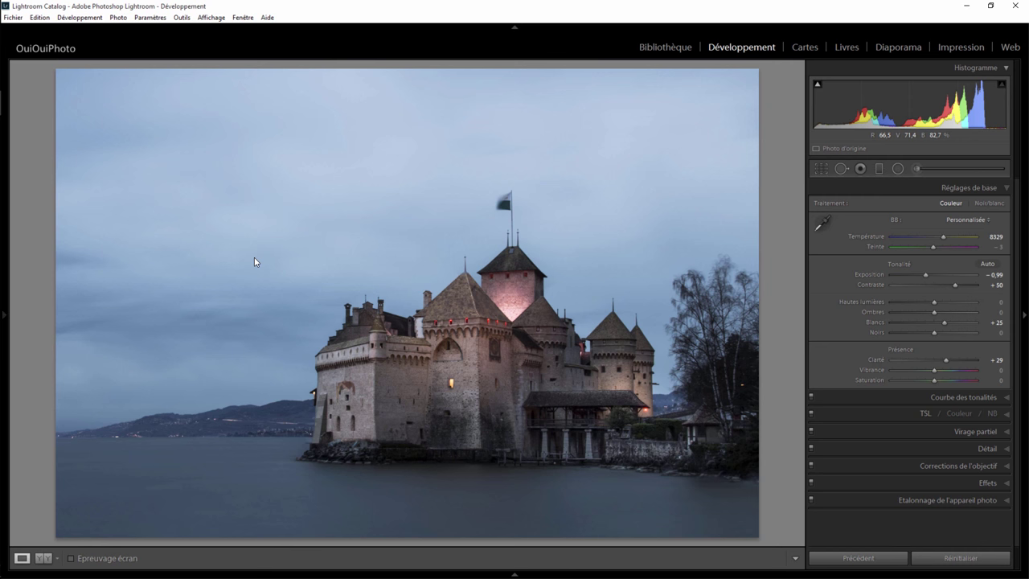
left_click(223, 312)
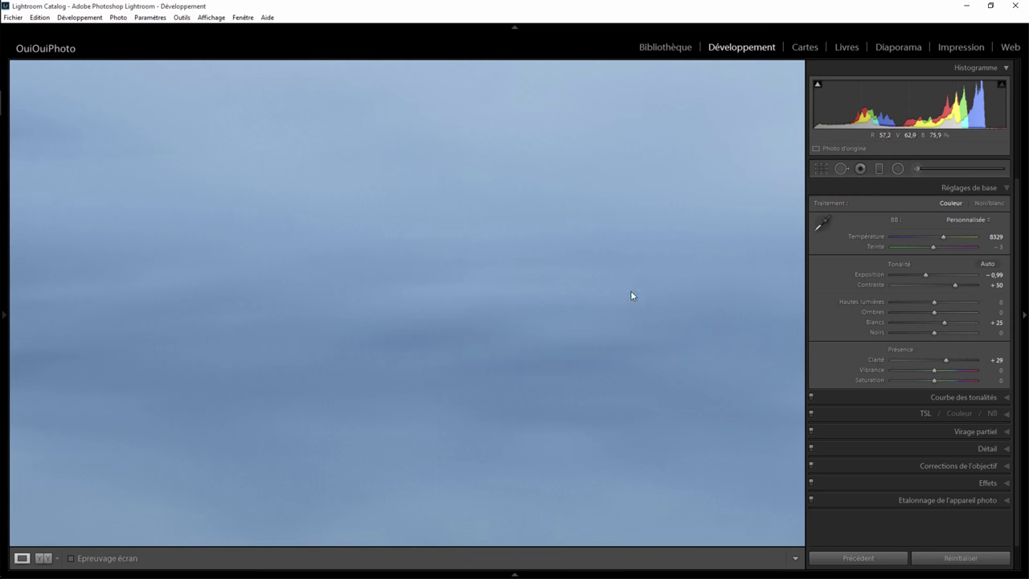
left_click(455, 315)
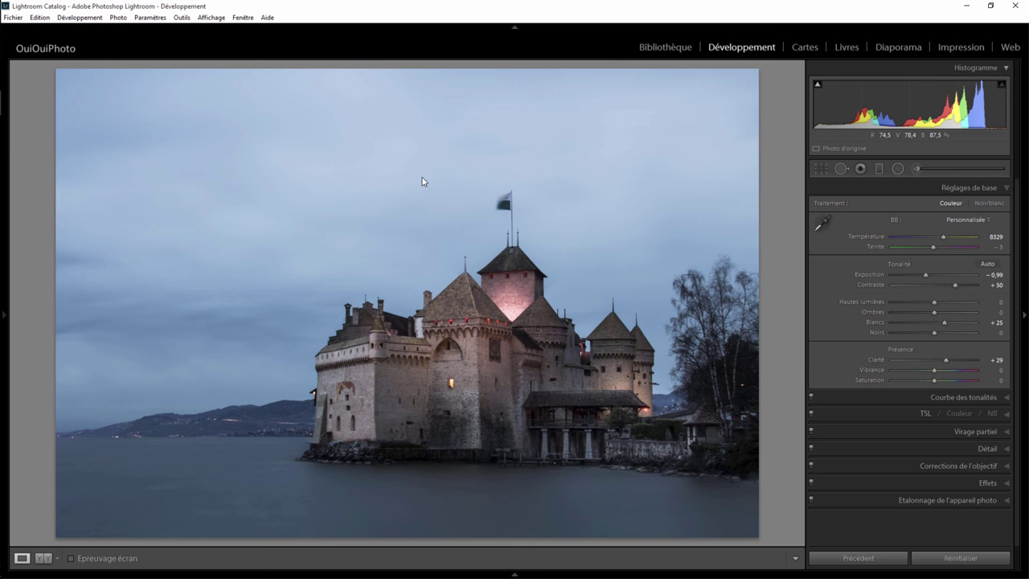
key("shift")
key("backslash")
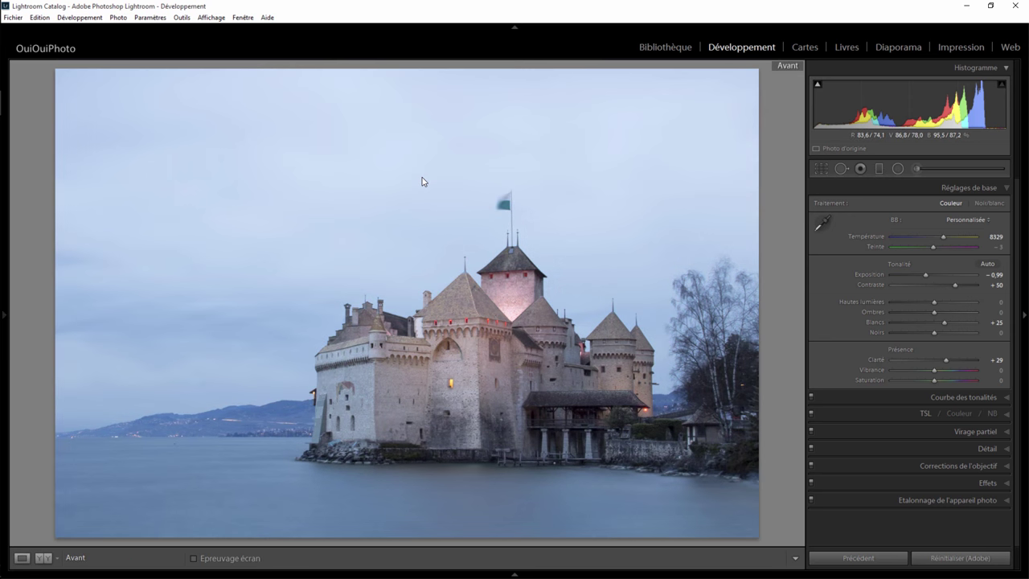
key("backslash")
key("backslash")
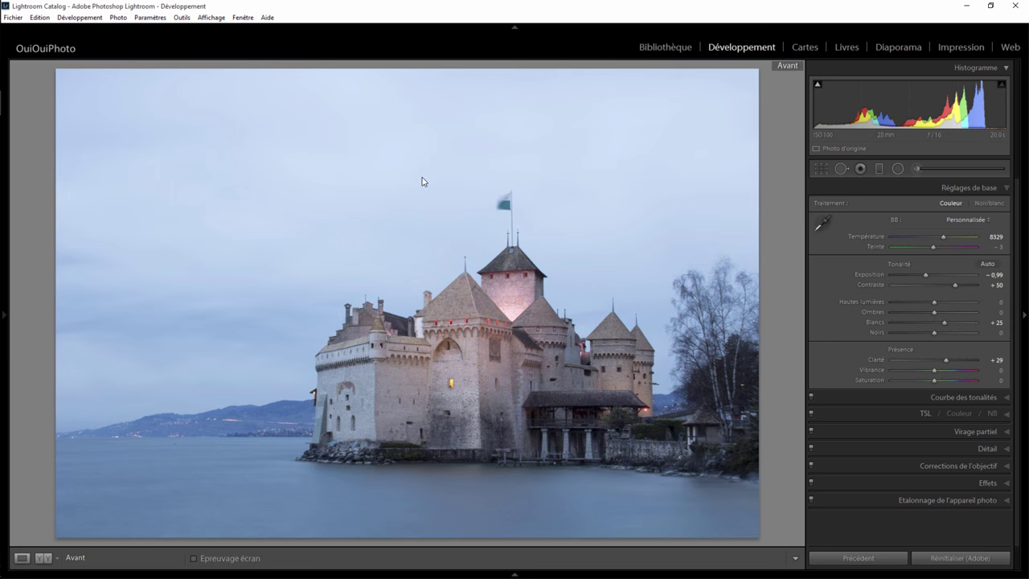
key("backslash")
key("backslash")
key("backslash")
key("backslash")
key("backslash")
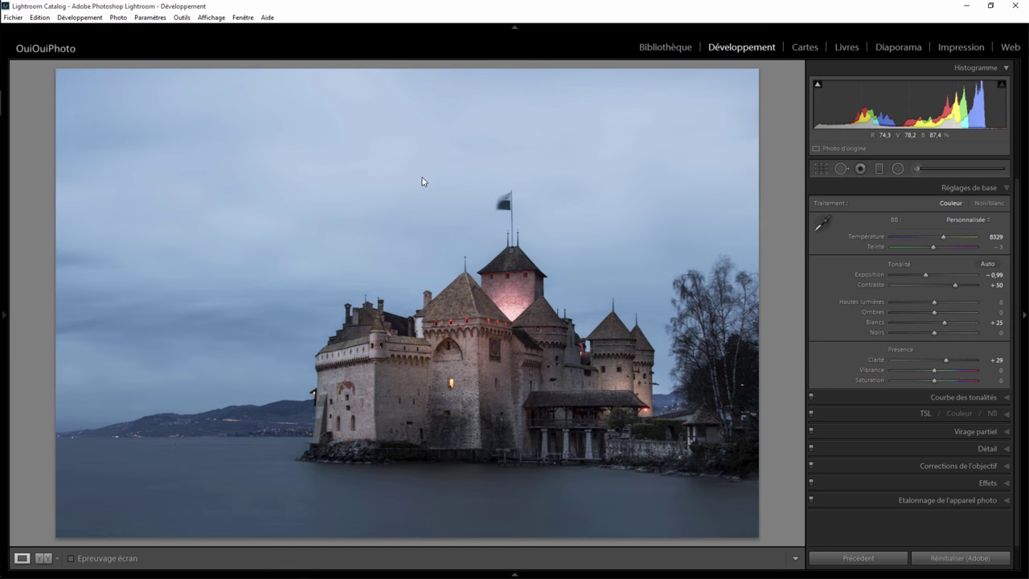